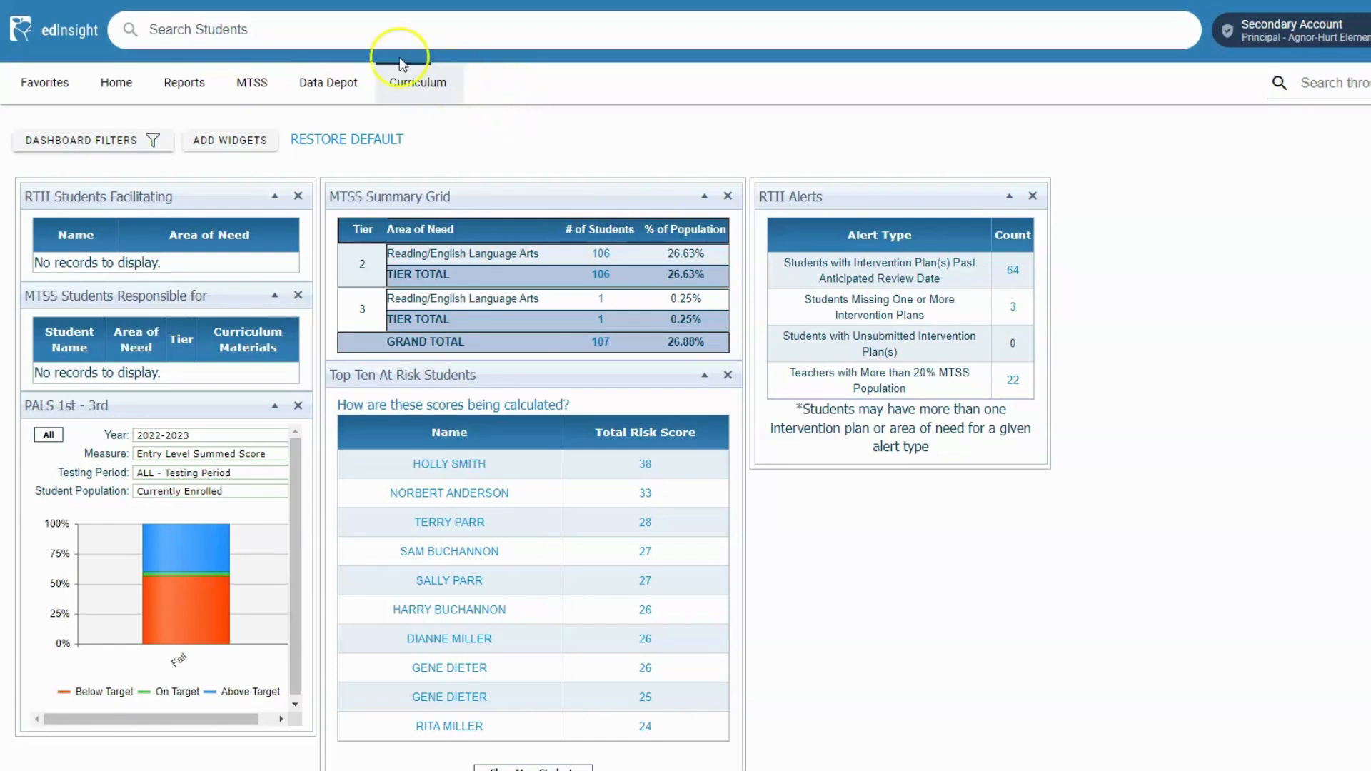
- Search students by last name and open the record of the second matching student
{"action": "left_click", "coordinate": [352, 35]}
{"action": "type", "text": "smith"}
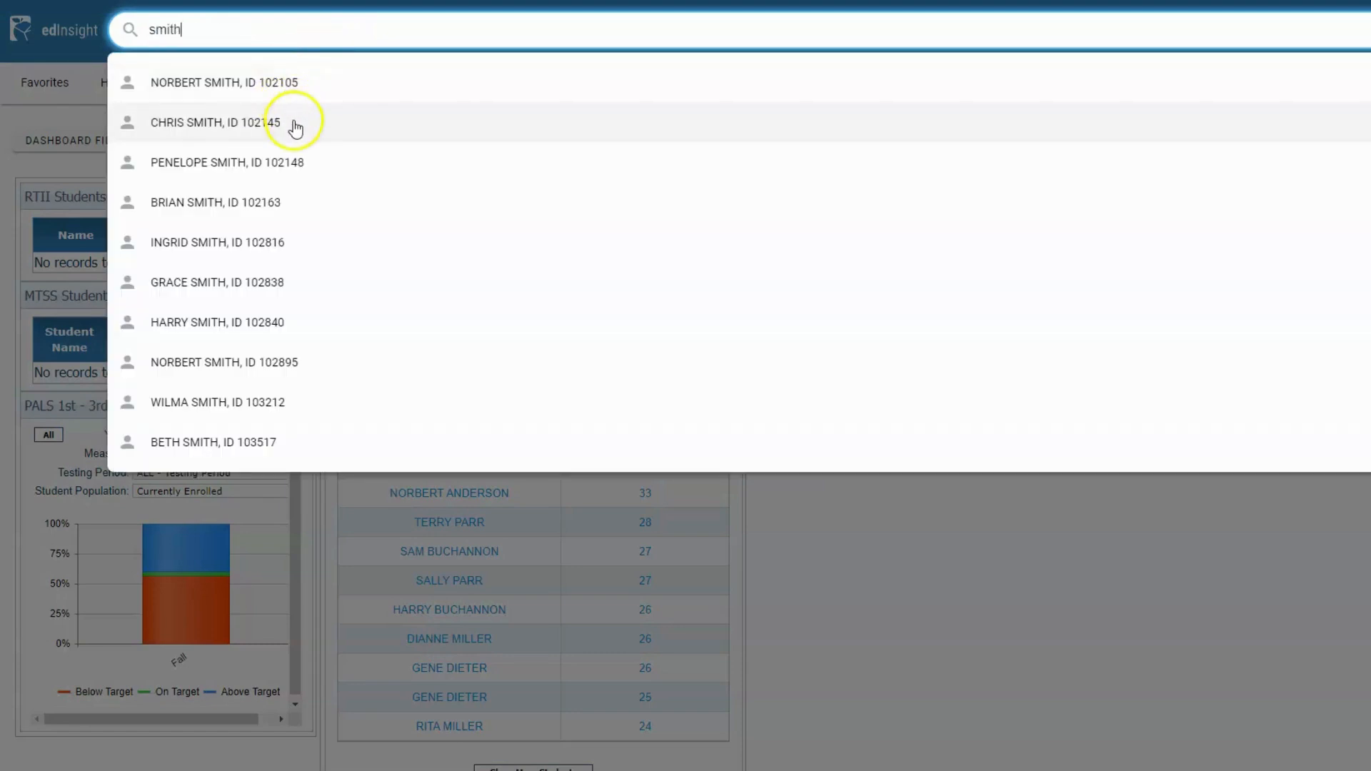
{"action": "left_click", "coordinate": [294, 122]}
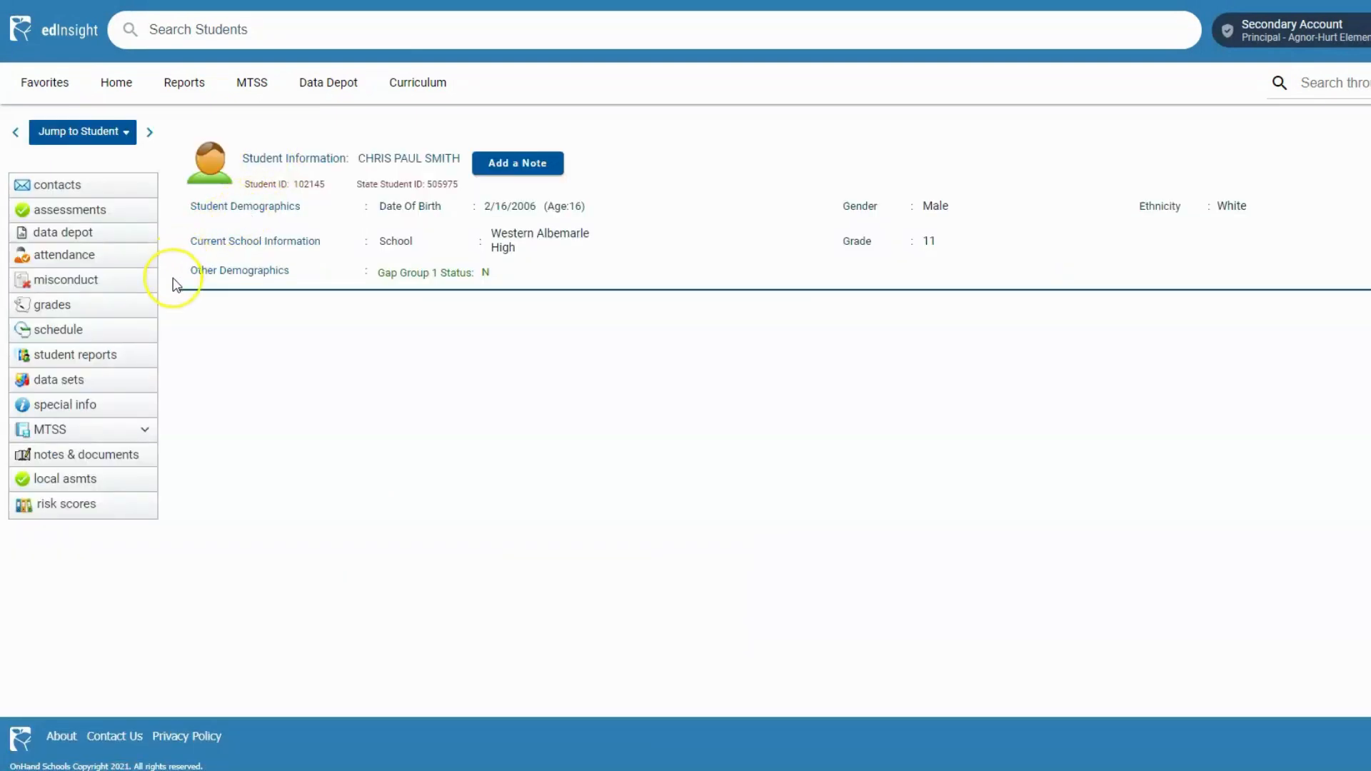
- Open the MTSS meeting notes in the student's record
{"action": "scroll", "coordinate": [177, 285], "scroll_direction": "down", "scroll_amount": 1}
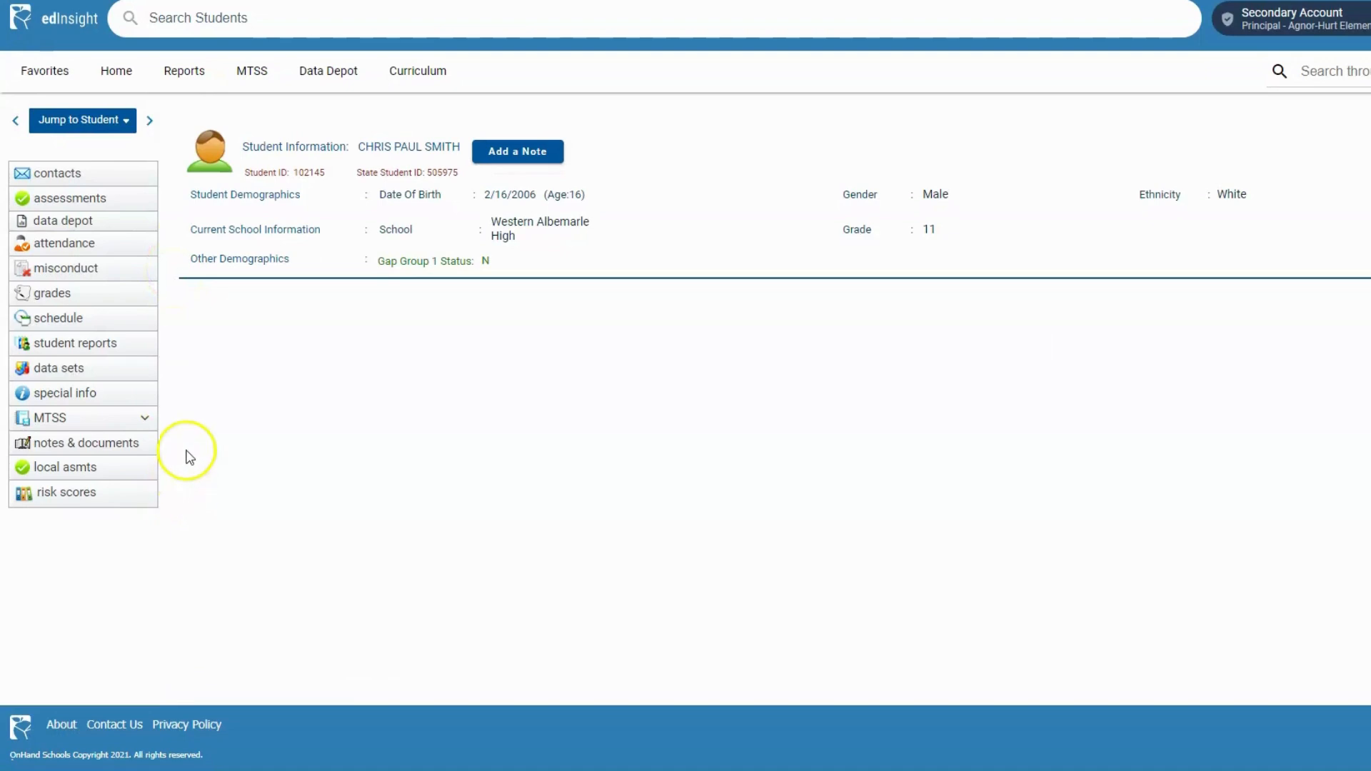
{"action": "left_click", "coordinate": [146, 425]}
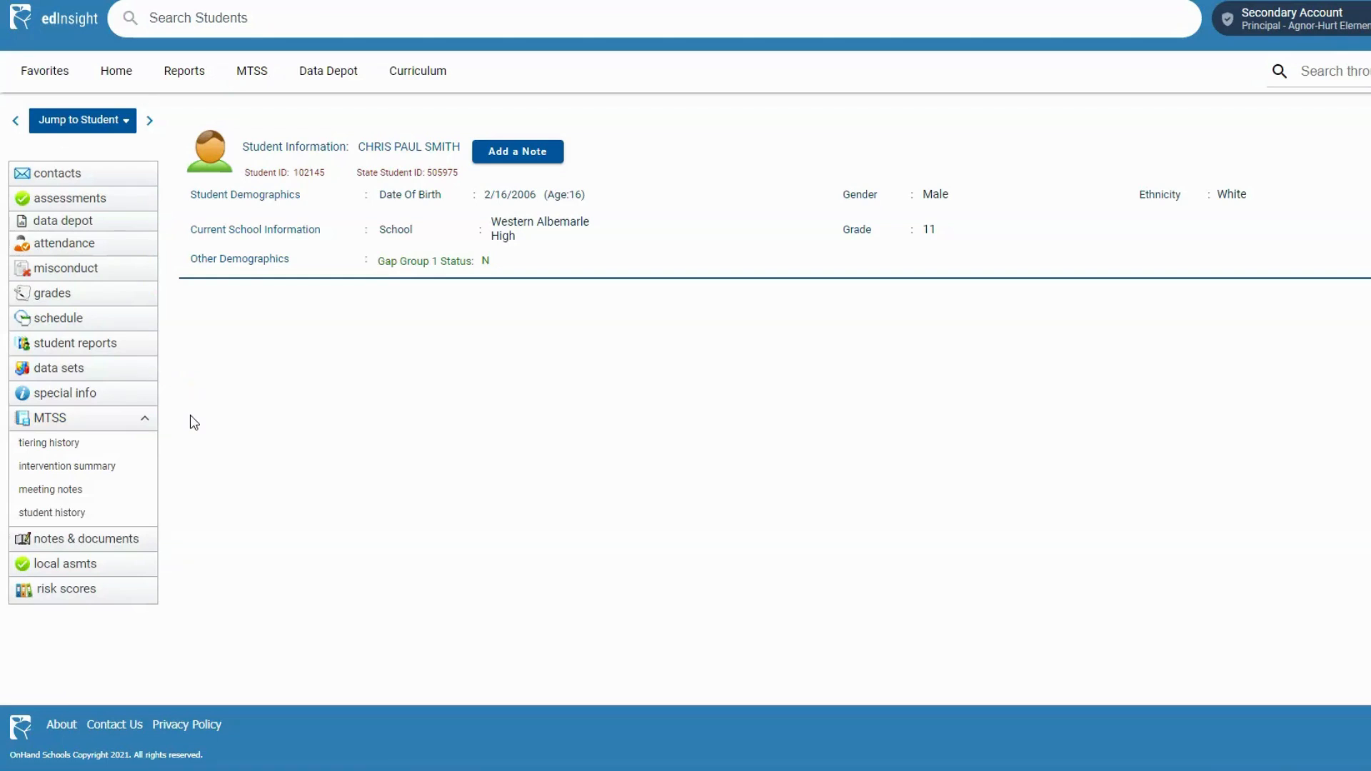
{"action": "left_click", "coordinate": [74, 492]}
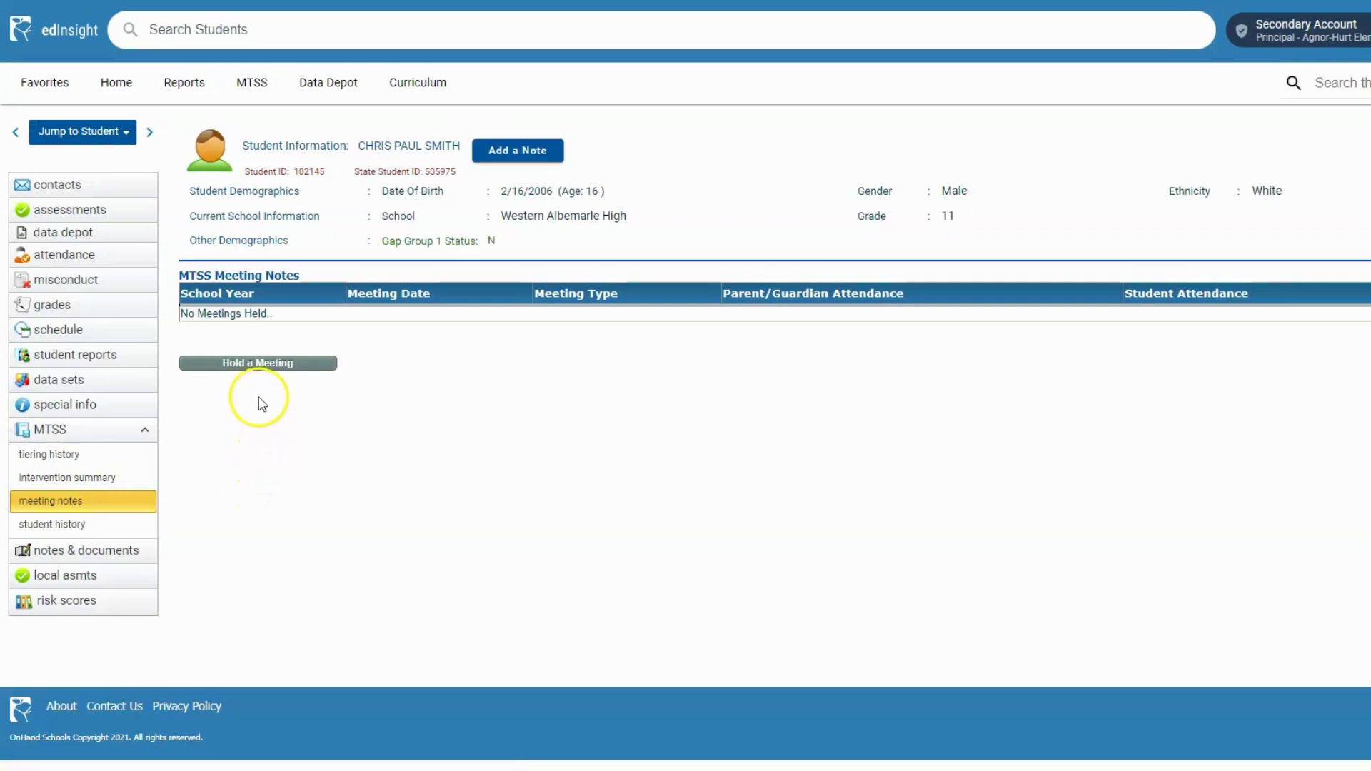
- Start a new MTSS meeting of type Initial Meeting and generate its meeting form
{"action": "left_click", "coordinate": [255, 378]}
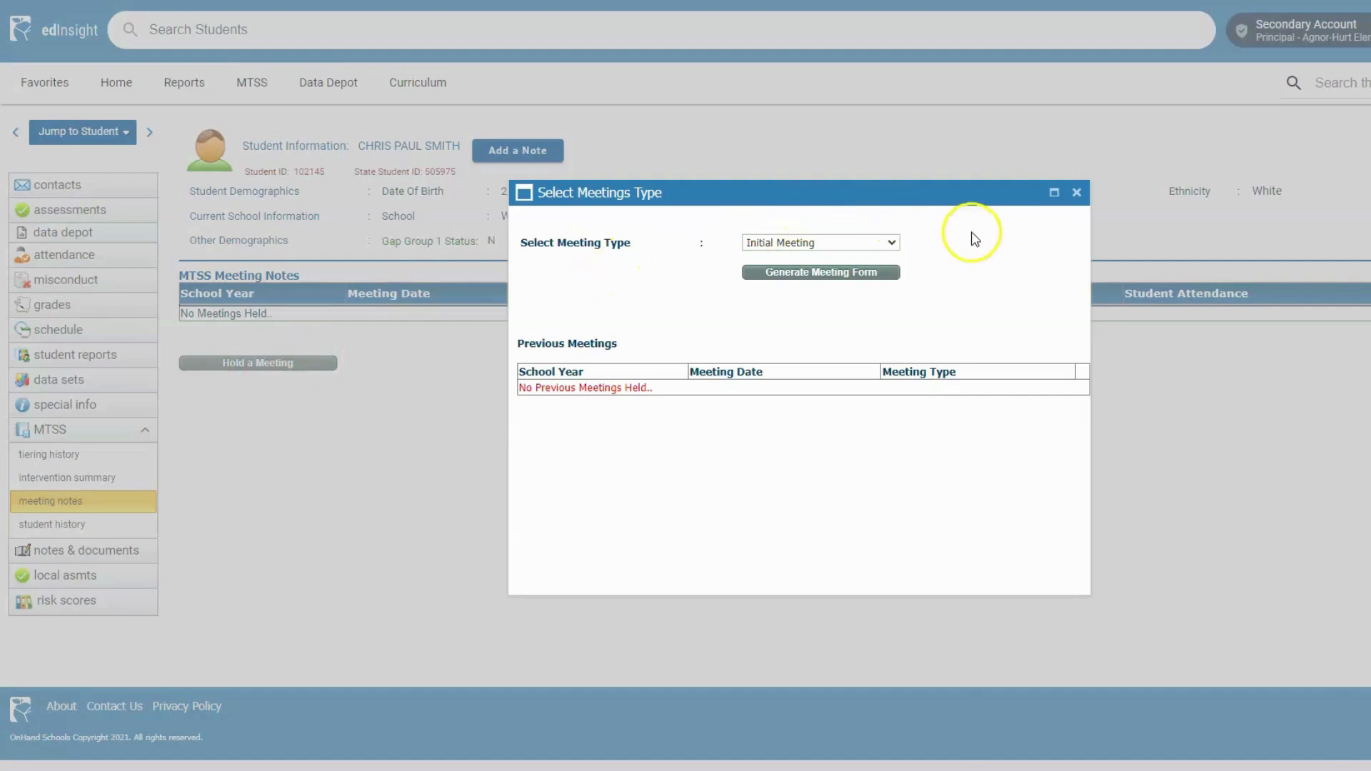
{"action": "left_click", "coordinate": [892, 240]}
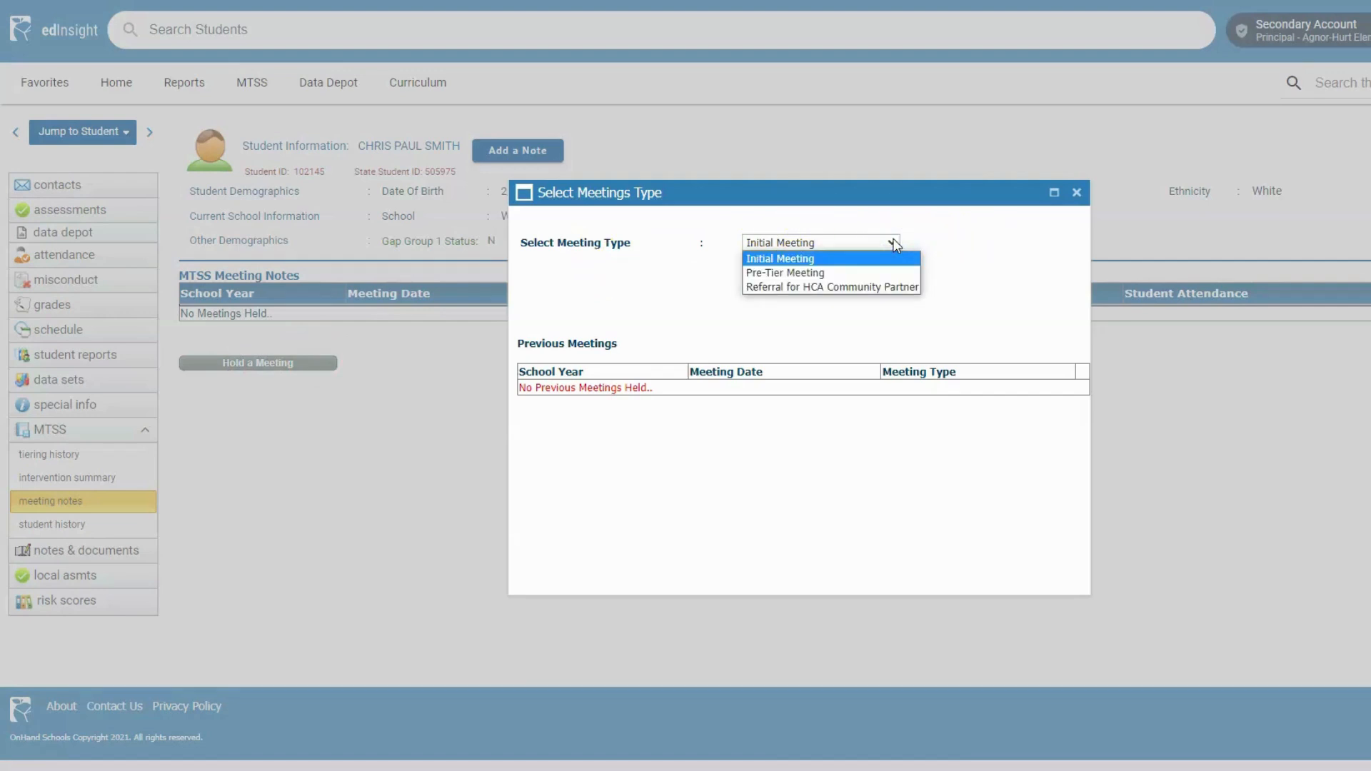
{"action": "left_click", "coordinate": [878, 257]}
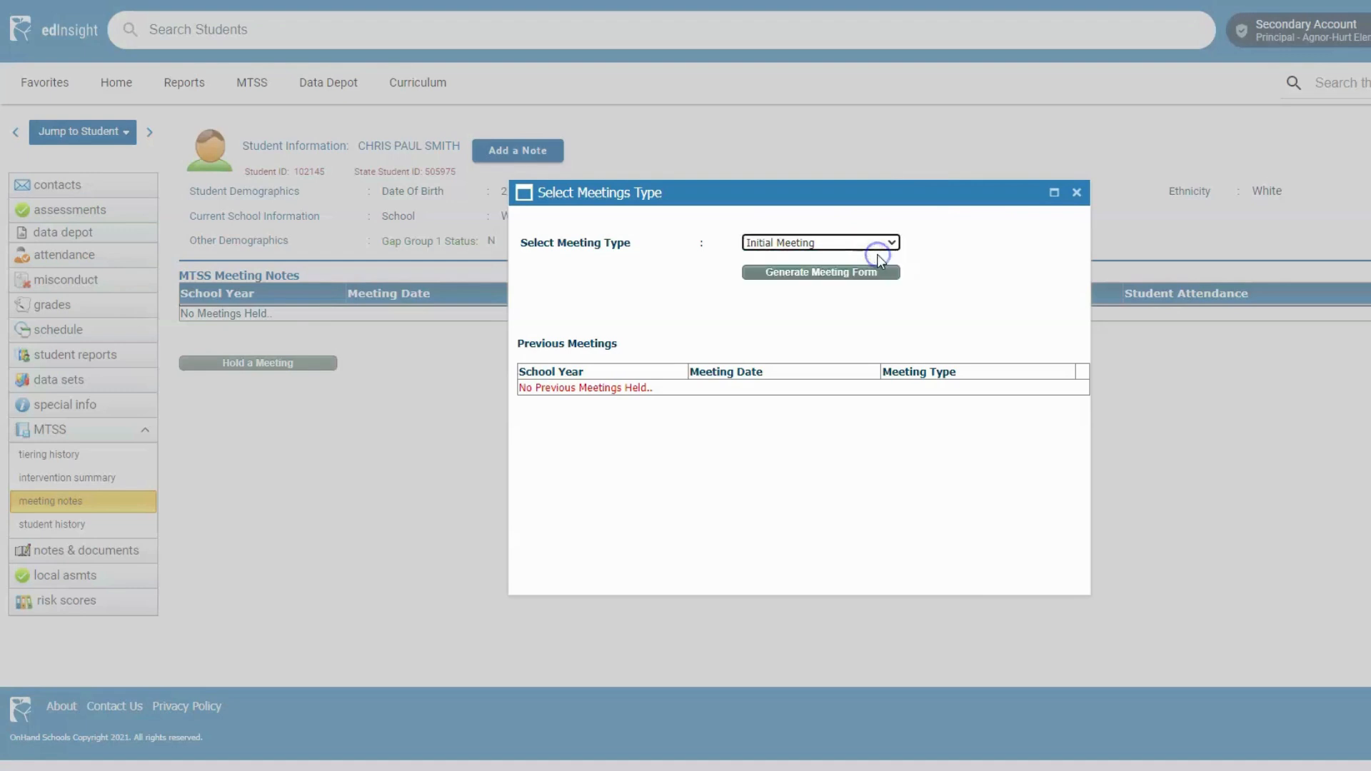
{"action": "left_click", "coordinate": [825, 278]}
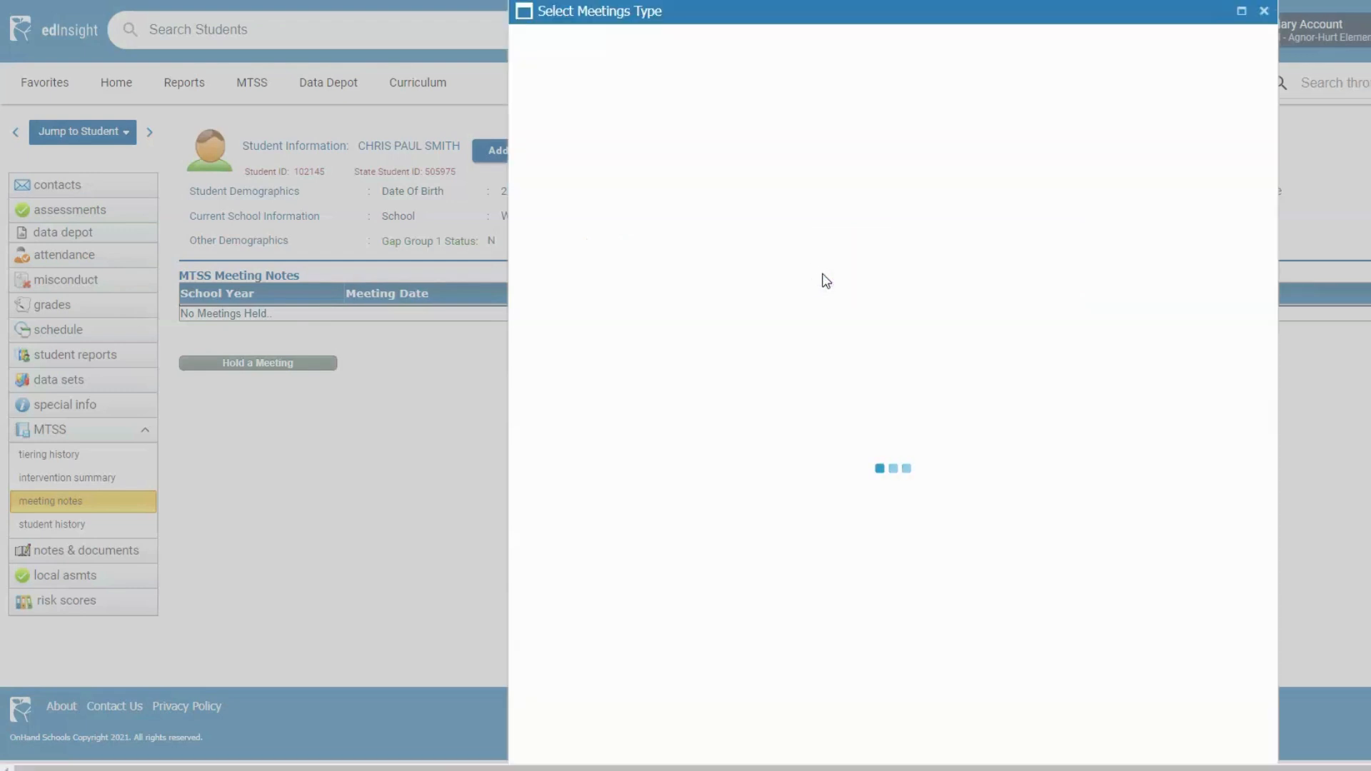
{"action": "left_click", "coordinate": [849, 244]}
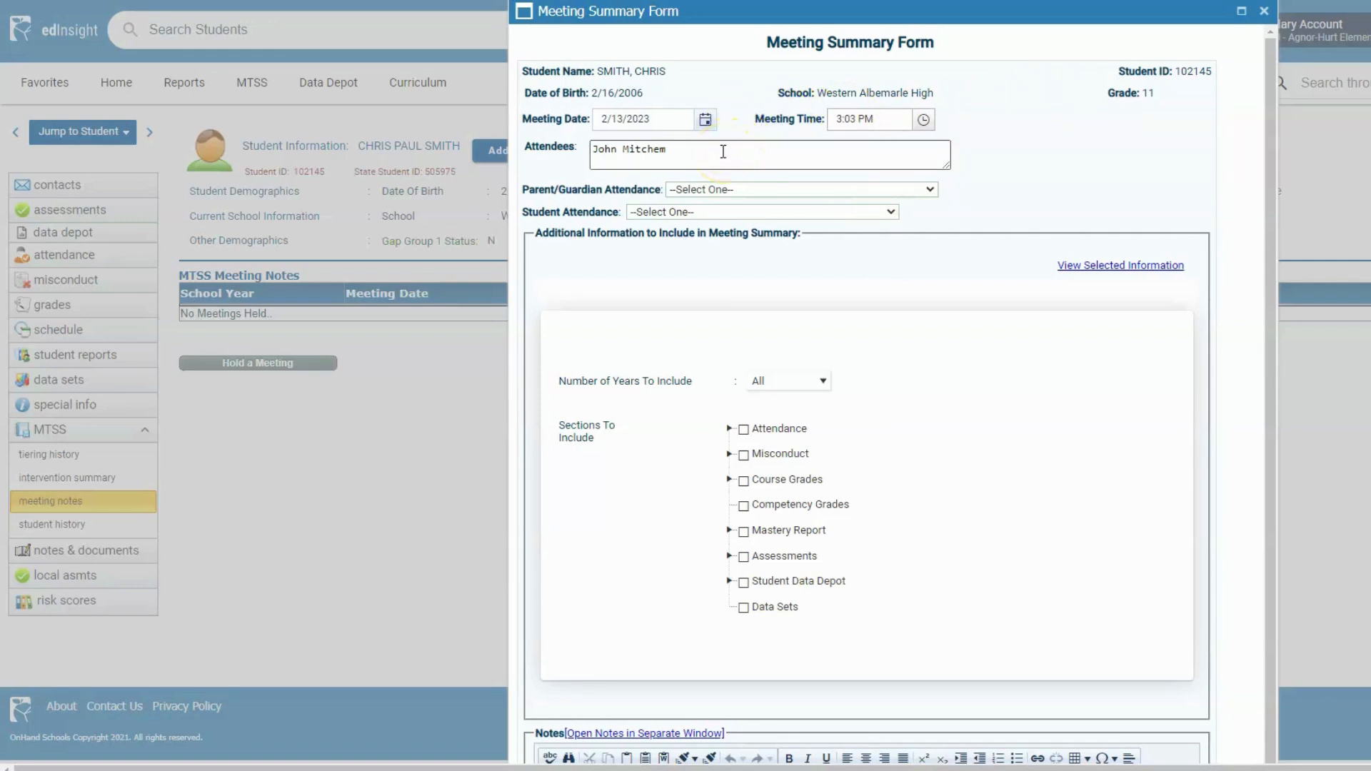
- Review the choices offered for parent/guardian attendance, student attendance and the number of years to include
{"action": "left_click", "coordinate": [931, 190]}
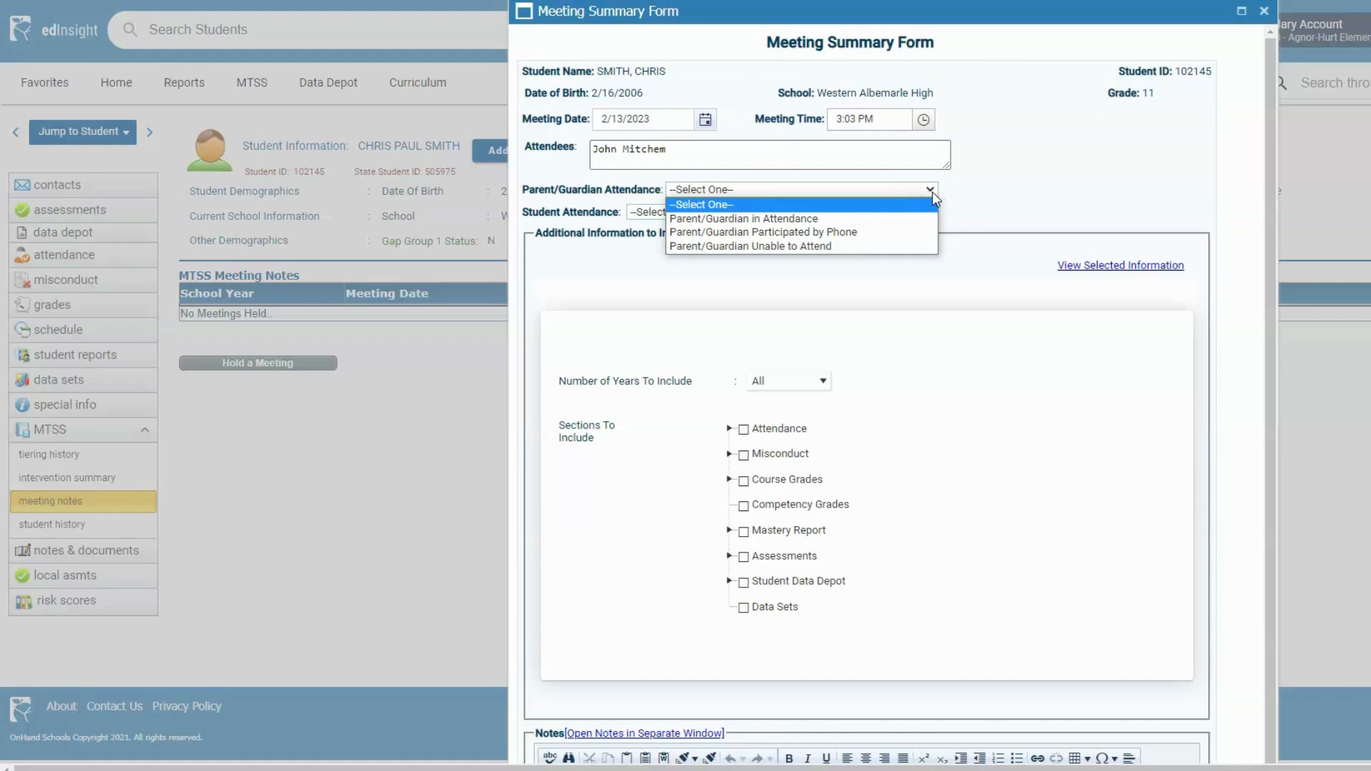
{"action": "left_click", "coordinate": [955, 191]}
{"action": "left_click", "coordinate": [892, 213]}
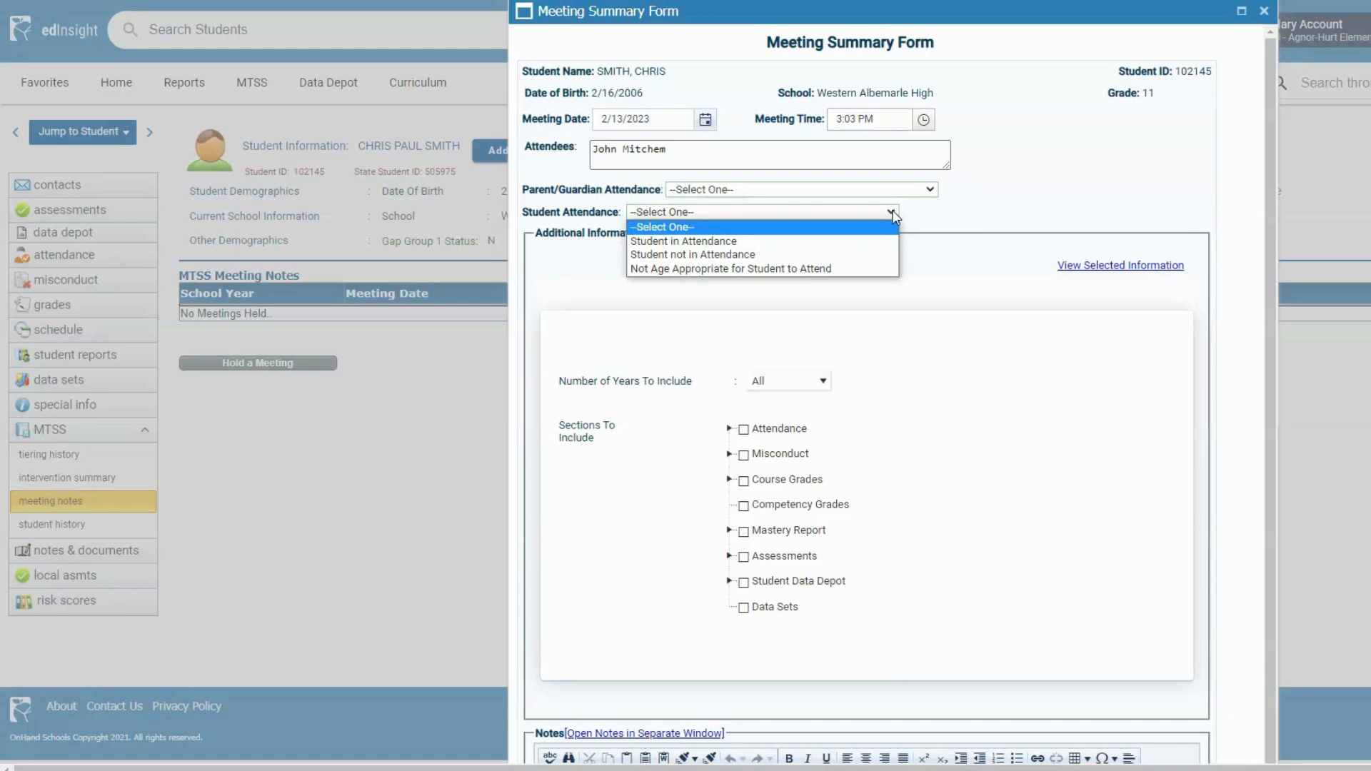
{"action": "left_click", "coordinate": [936, 227]}
{"action": "scroll", "coordinate": [949, 331], "scroll_direction": "down", "scroll_amount": 1}
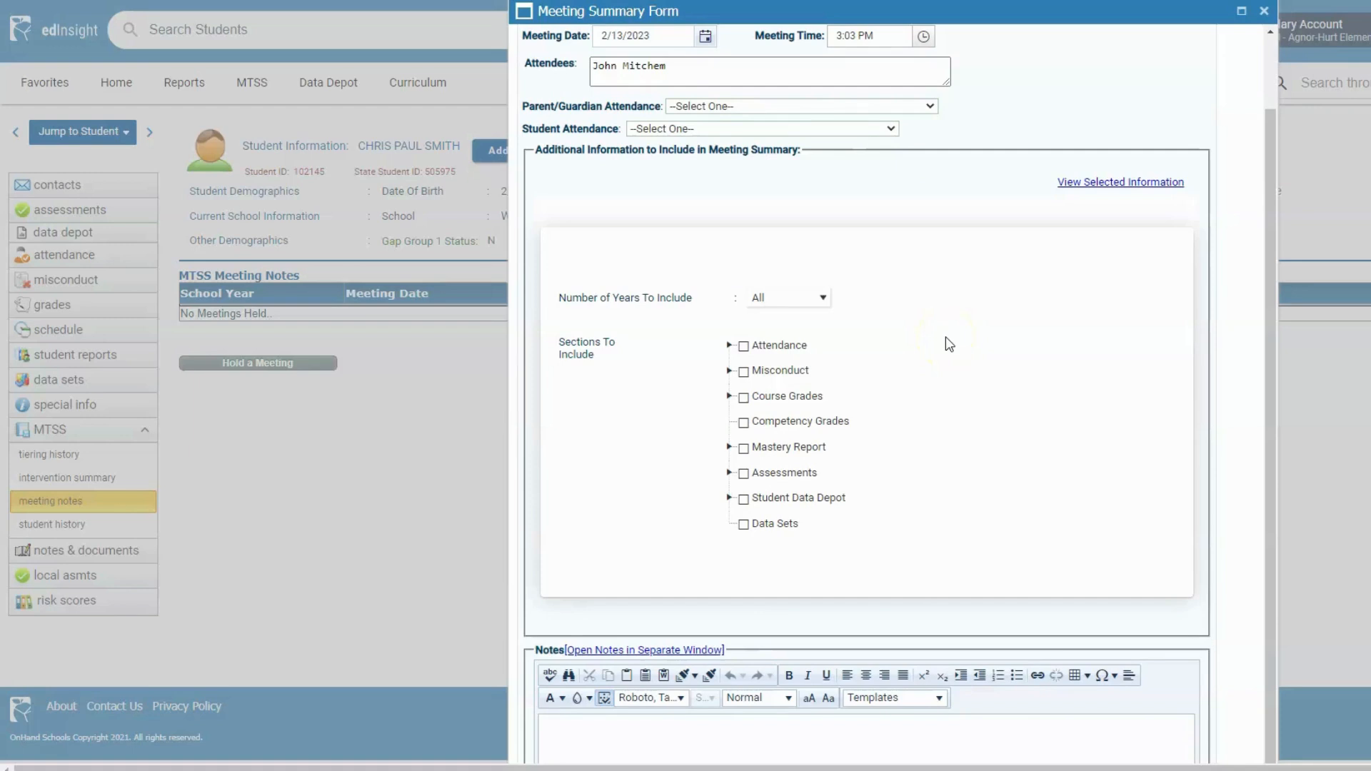
{"action": "scroll", "coordinate": [946, 345], "scroll_direction": "down", "scroll_amount": 1}
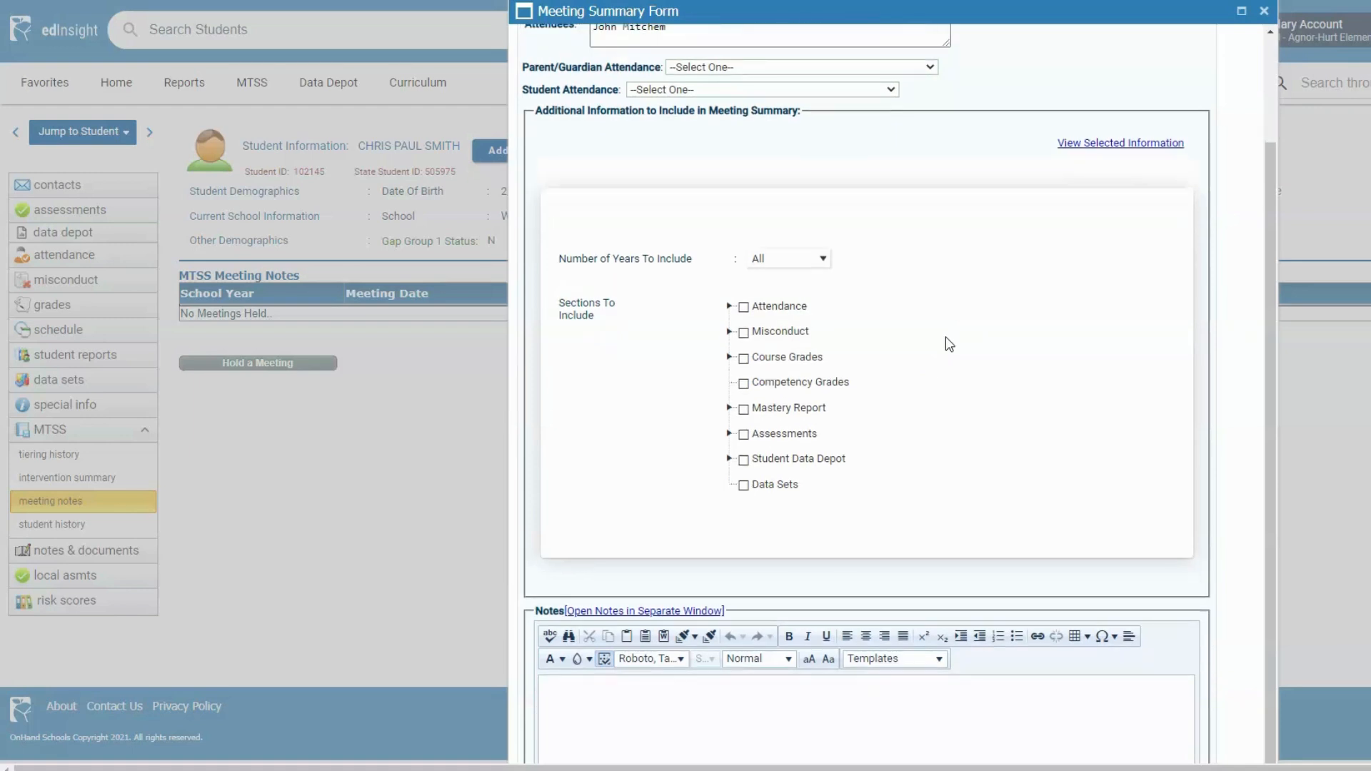
{"action": "left_click", "coordinate": [825, 257]}
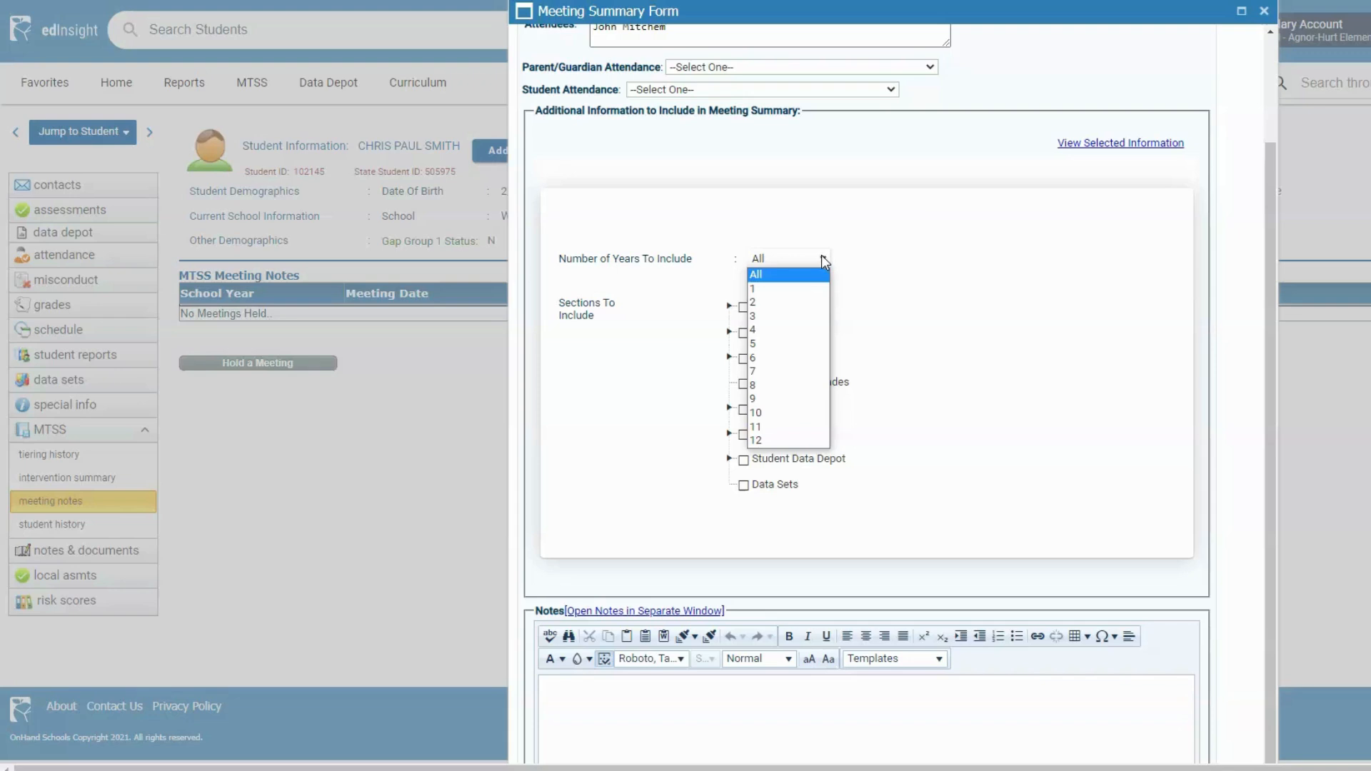
{"action": "left_click", "coordinate": [821, 255]}
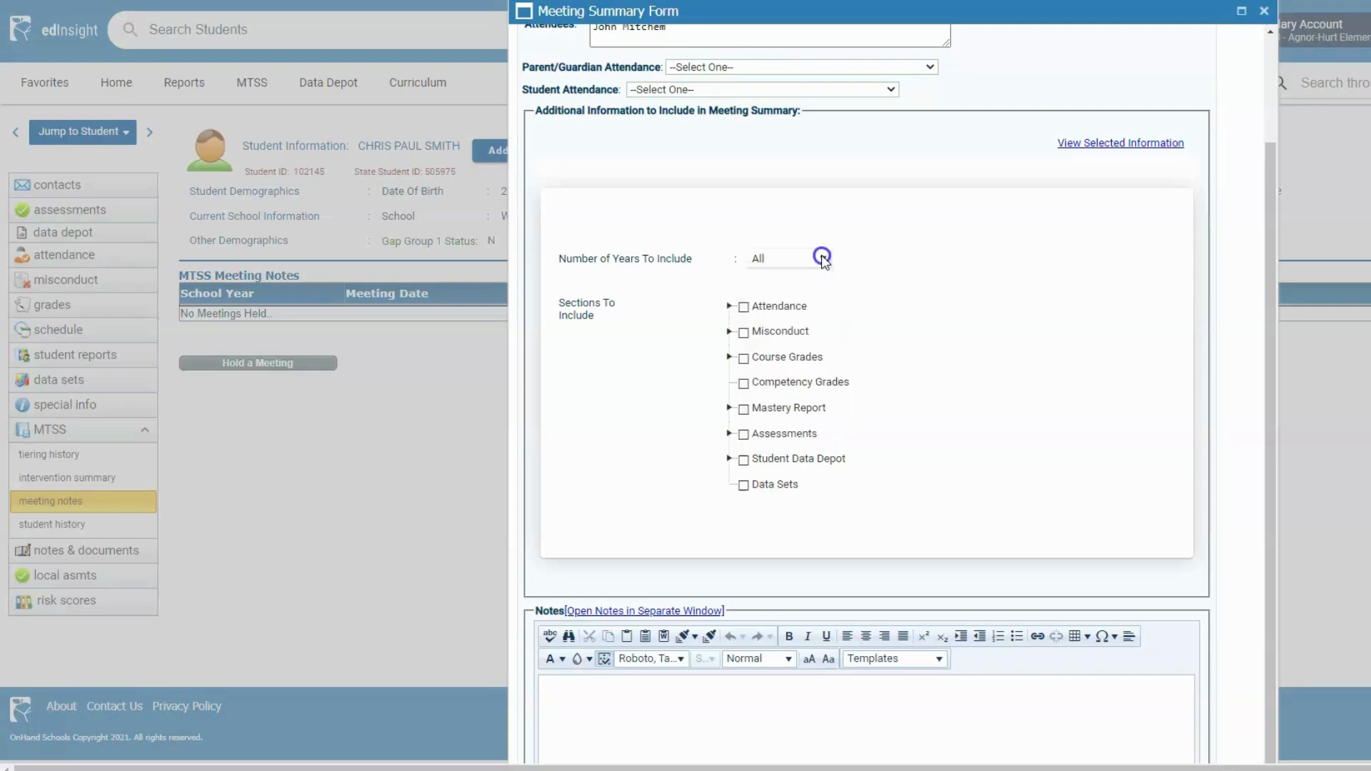
- Expand Attendance, Misconduct, Course Grades, Assessments and Student Data Depot to examine the sections available for the meeting summary
{"action": "scroll", "coordinate": [1027, 352], "scroll_direction": "down", "scroll_amount": 3}
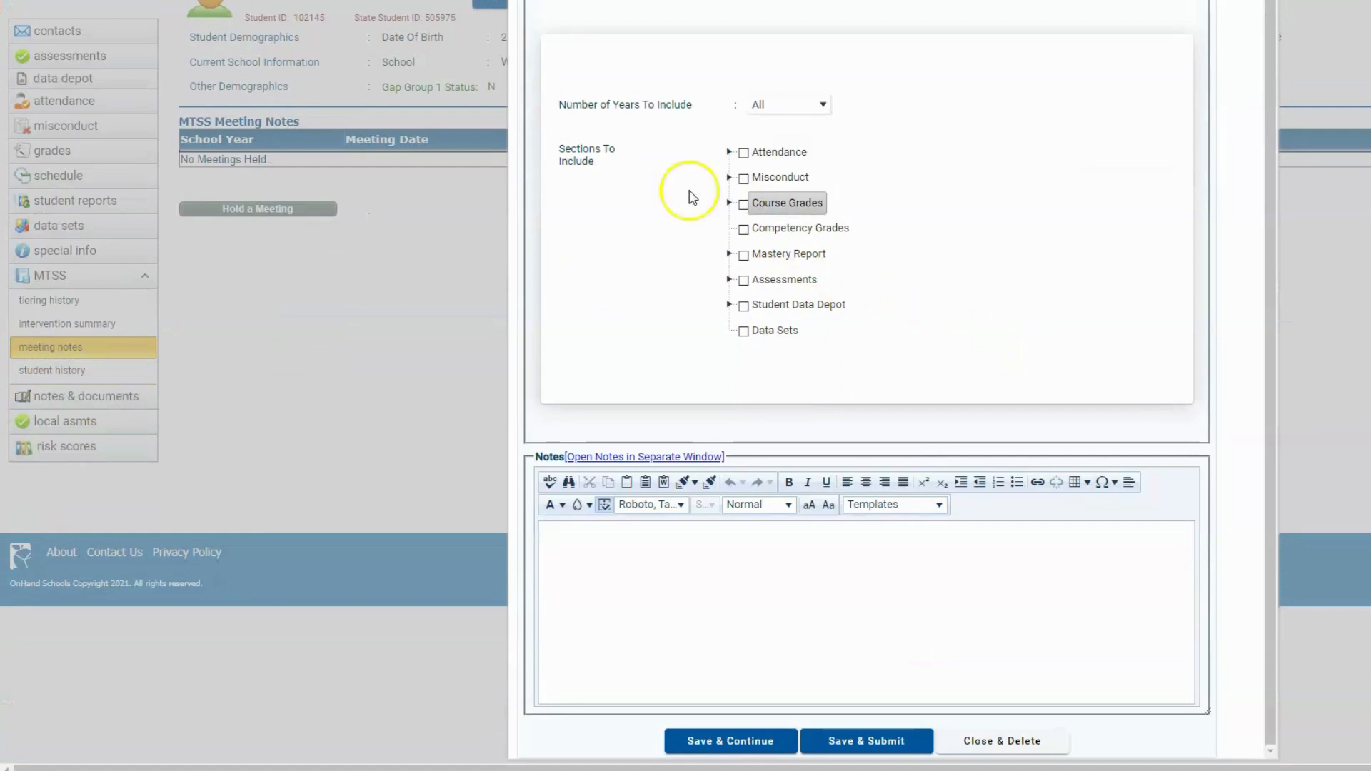
{"action": "left_click", "coordinate": [728, 153]}
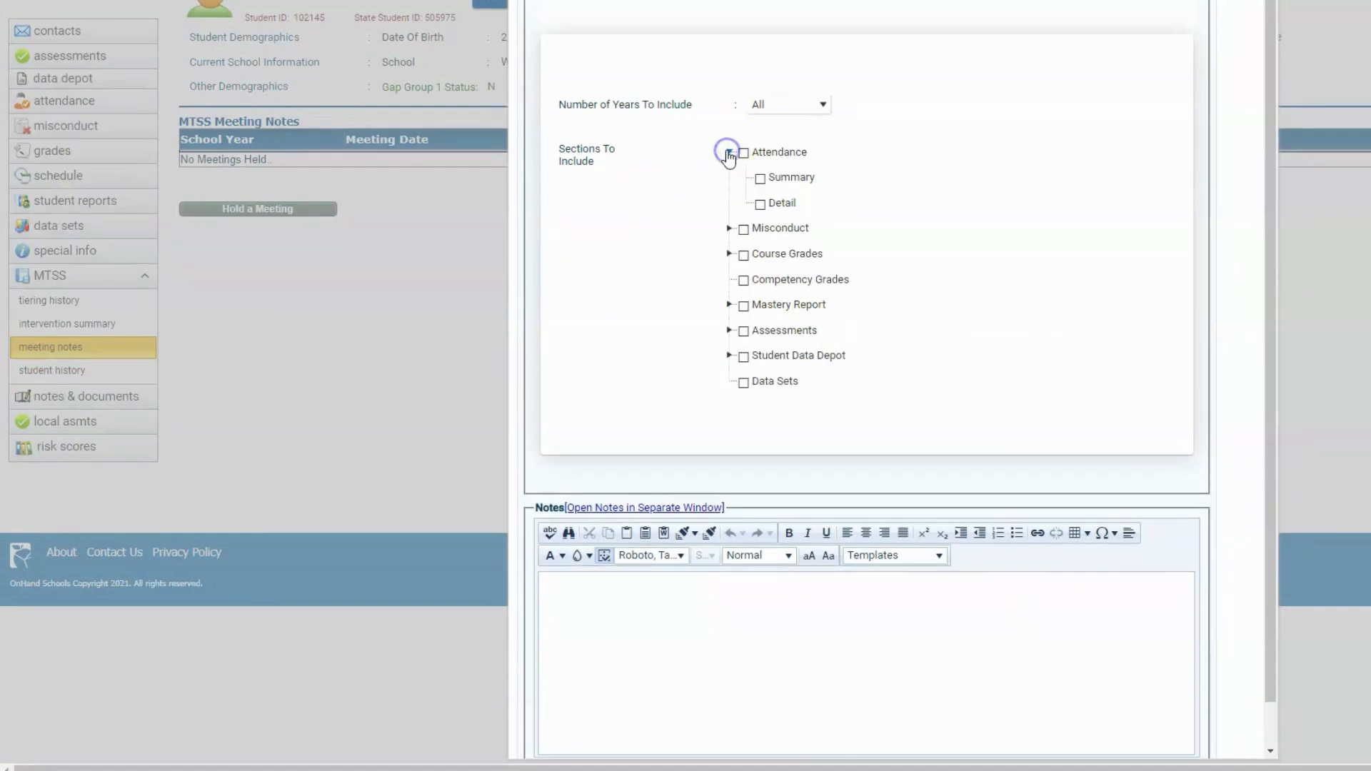
{"action": "left_click", "coordinate": [728, 229]}
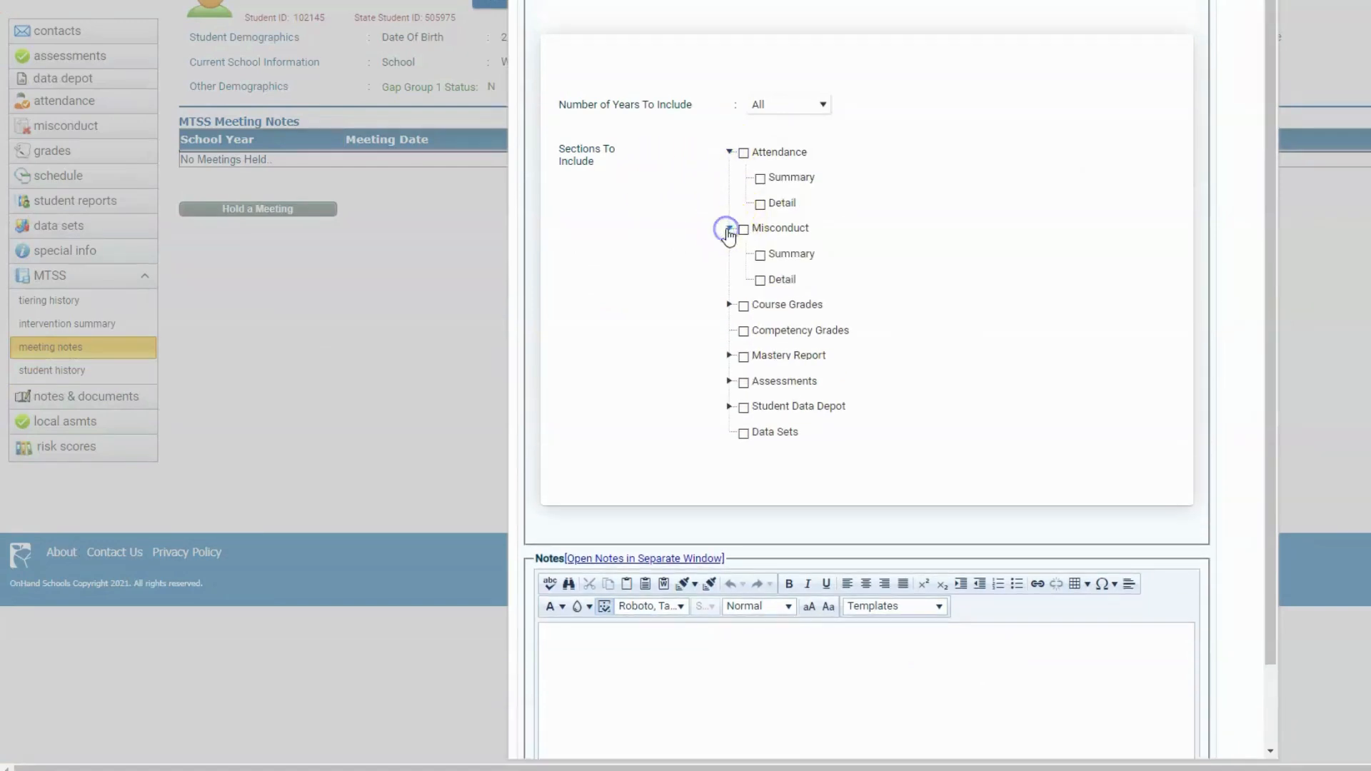
{"action": "left_click", "coordinate": [729, 305]}
{"action": "scroll", "coordinate": [687, 304], "scroll_direction": "down", "scroll_amount": 1}
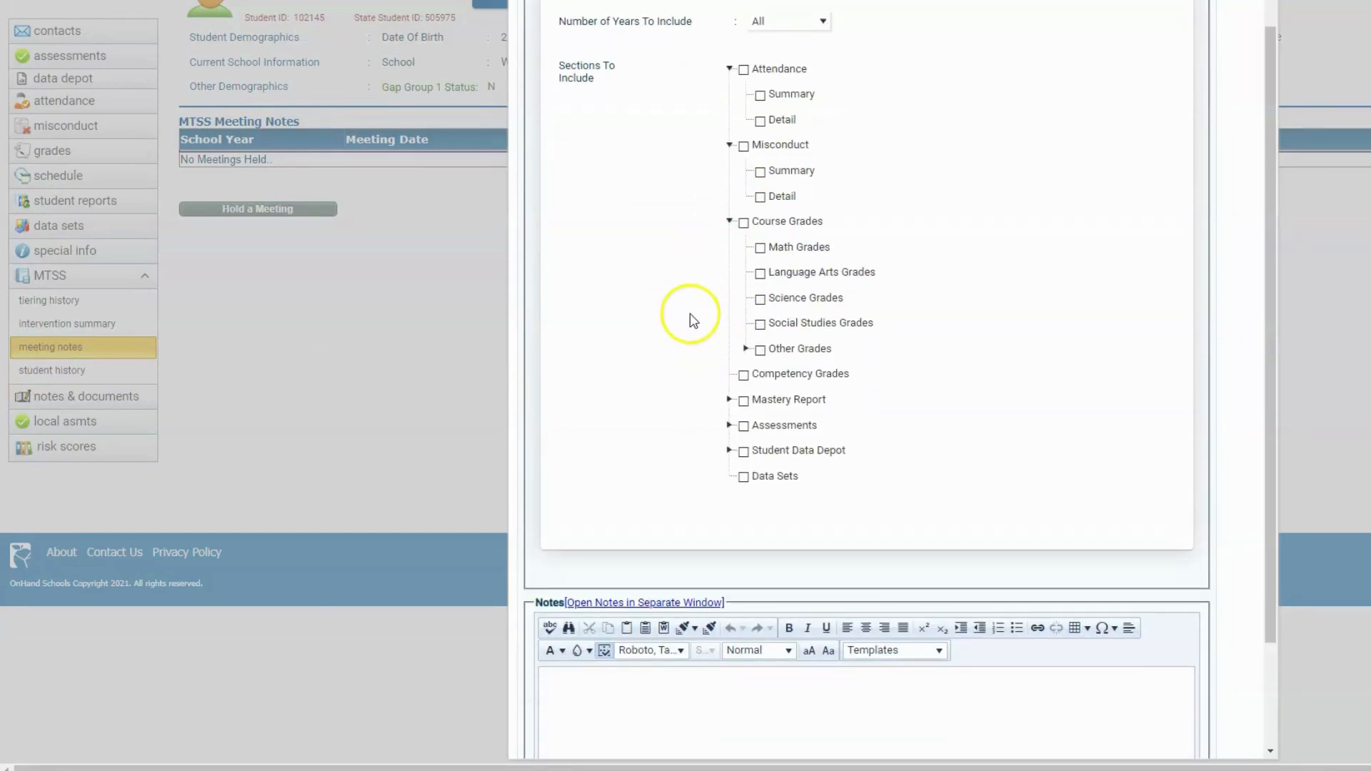
{"action": "left_click", "coordinate": [728, 401]}
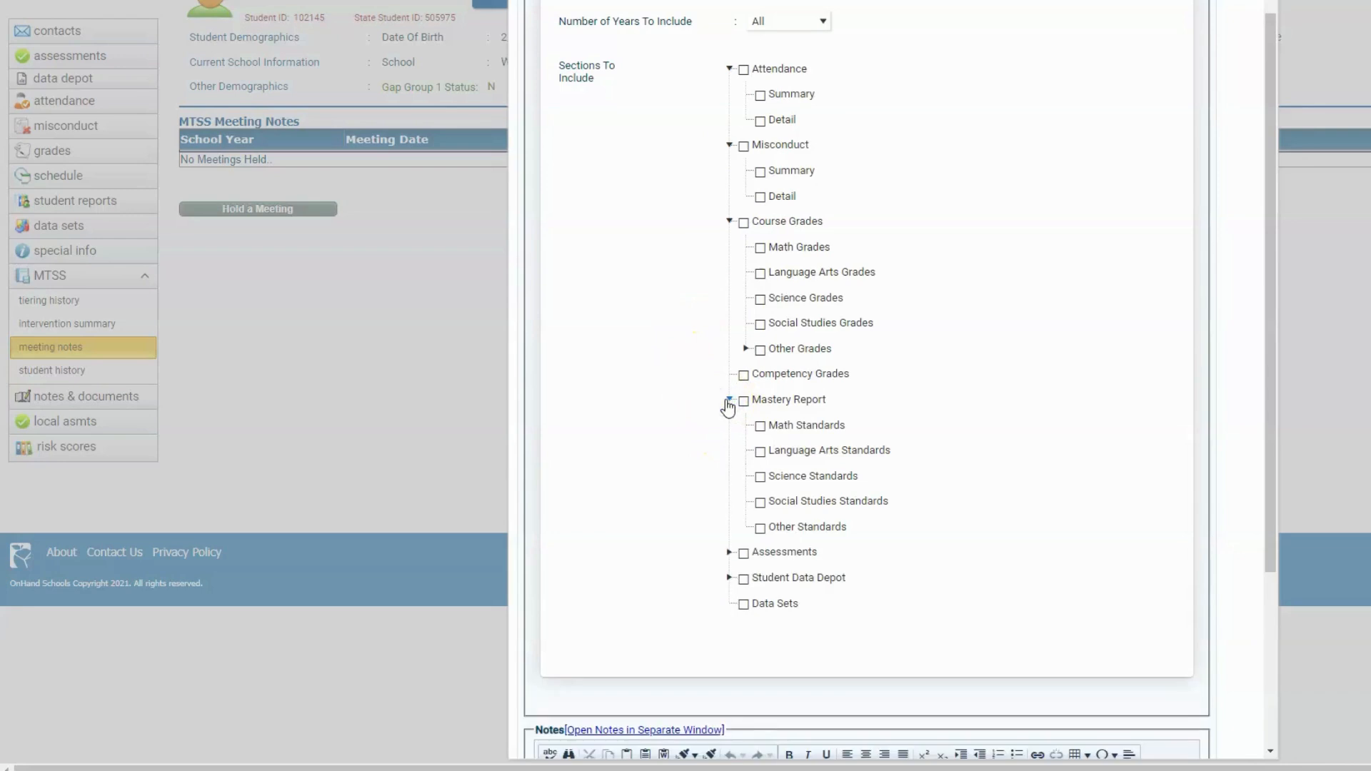
{"action": "left_click", "coordinate": [728, 401]}
{"action": "left_click", "coordinate": [729, 426]}
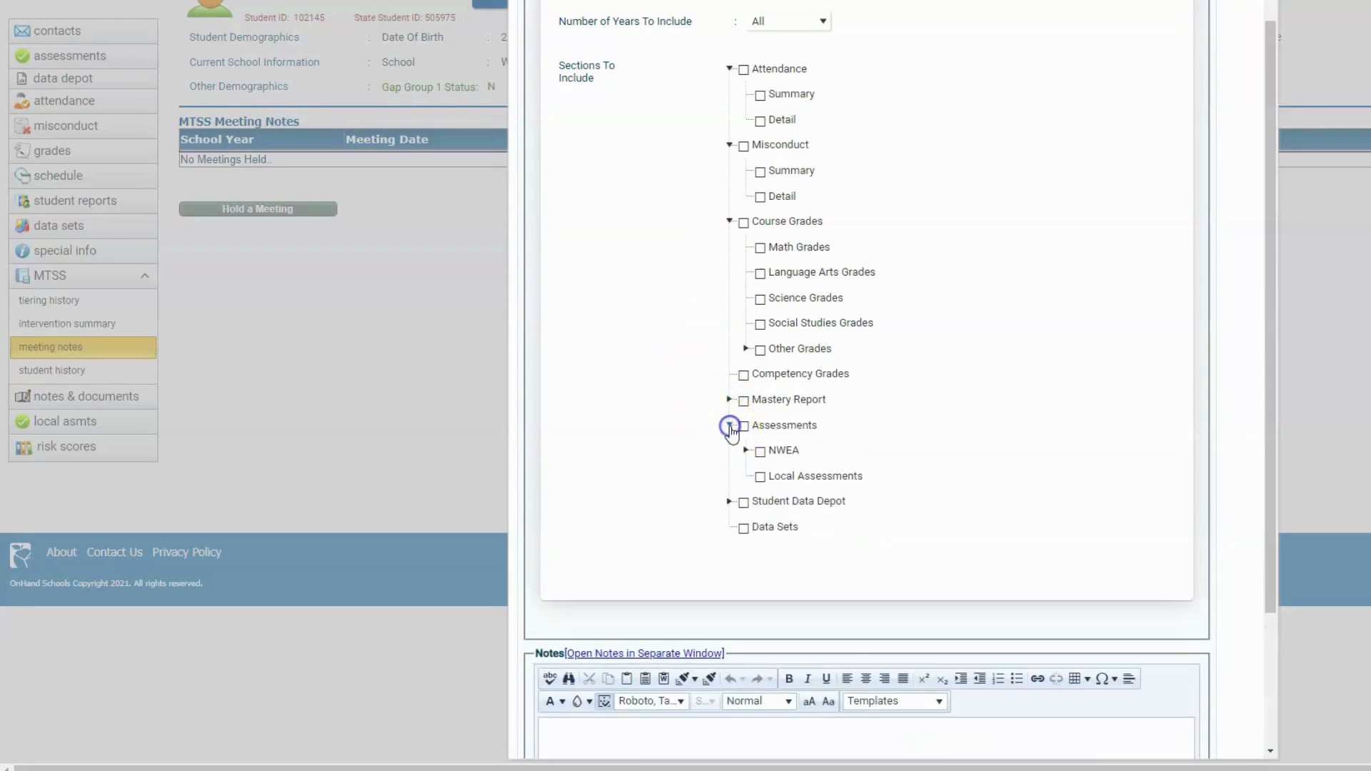
{"action": "left_click", "coordinate": [729, 502]}
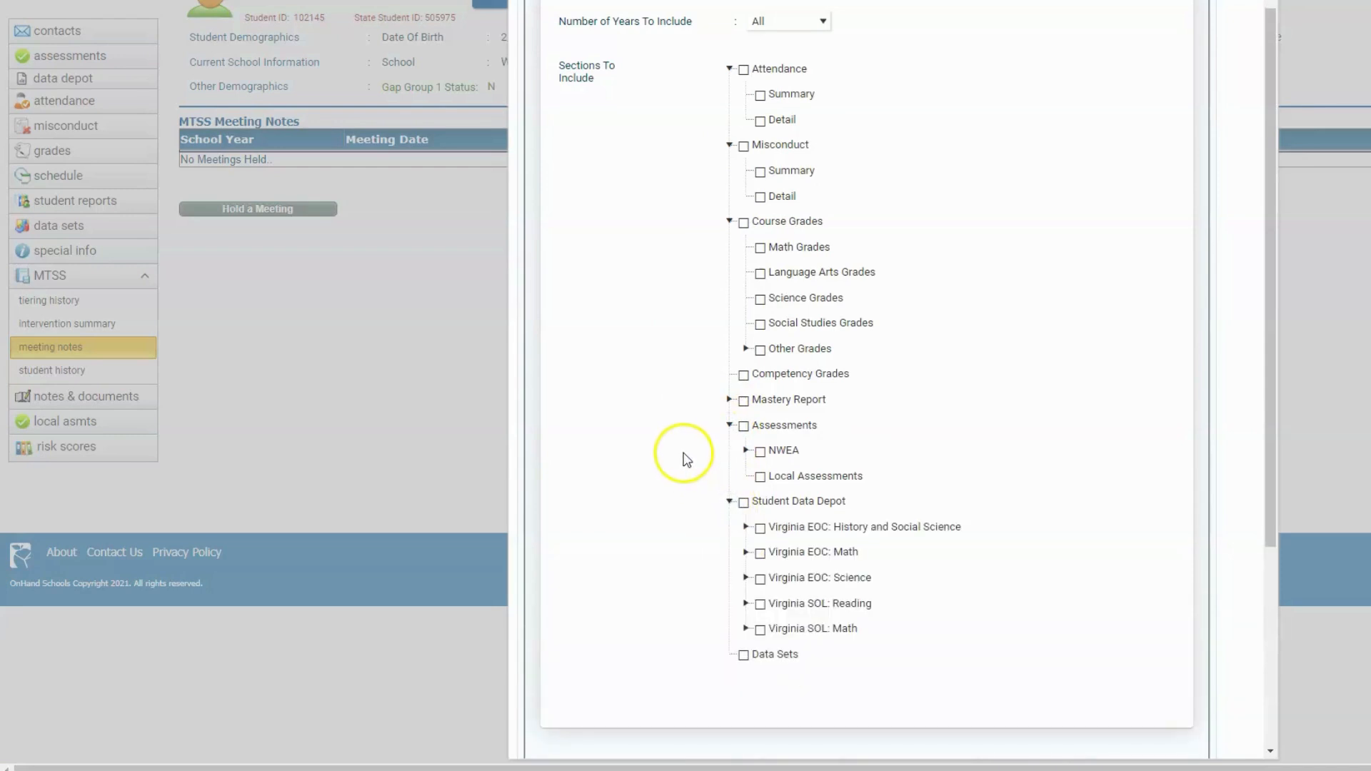
{"action": "scroll", "coordinate": [688, 430], "scroll_direction": "down", "scroll_amount": 3}
{"action": "scroll", "coordinate": [688, 430], "scroll_direction": "up", "scroll_amount": 4}
{"action": "scroll", "coordinate": [689, 430], "scroll_direction": "down", "scroll_amount": 5}
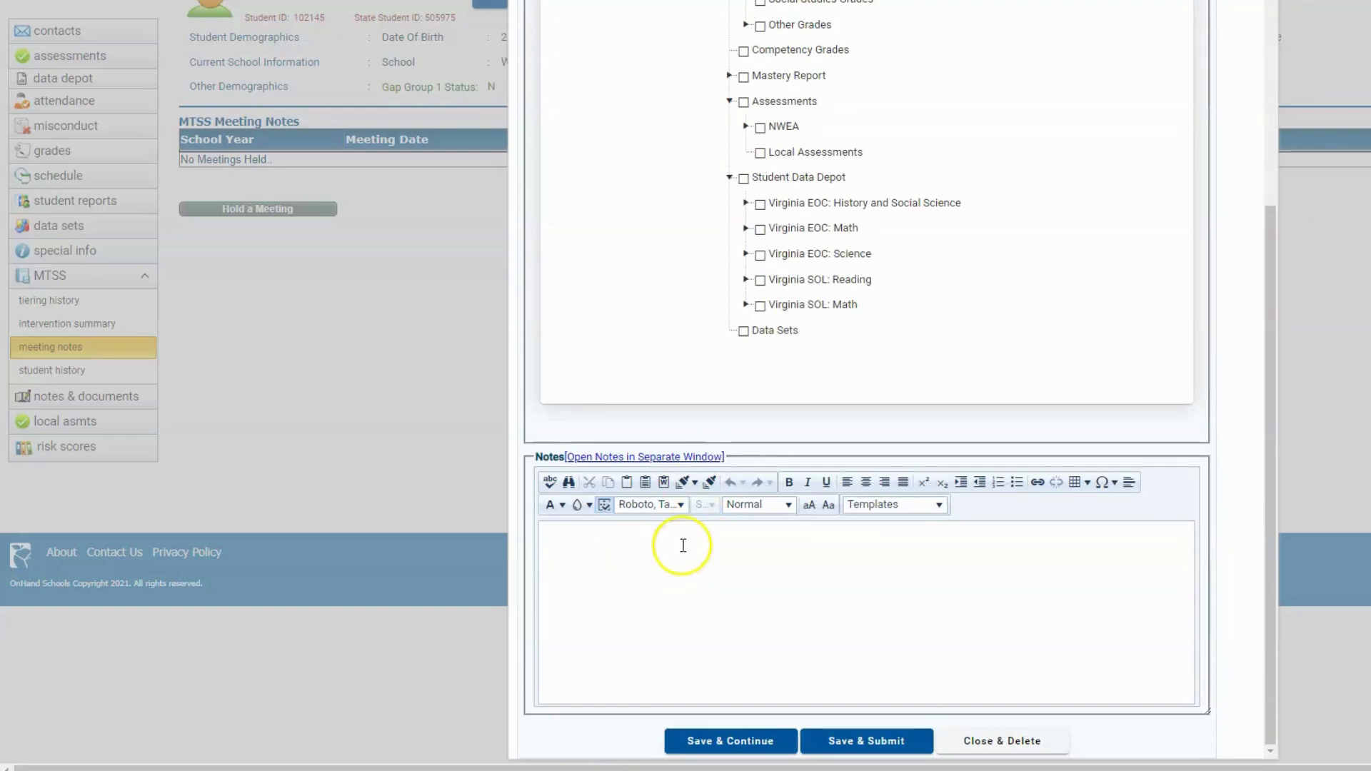
- Review the templates available for the meeting notes
{"action": "left_click", "coordinate": [940, 505]}
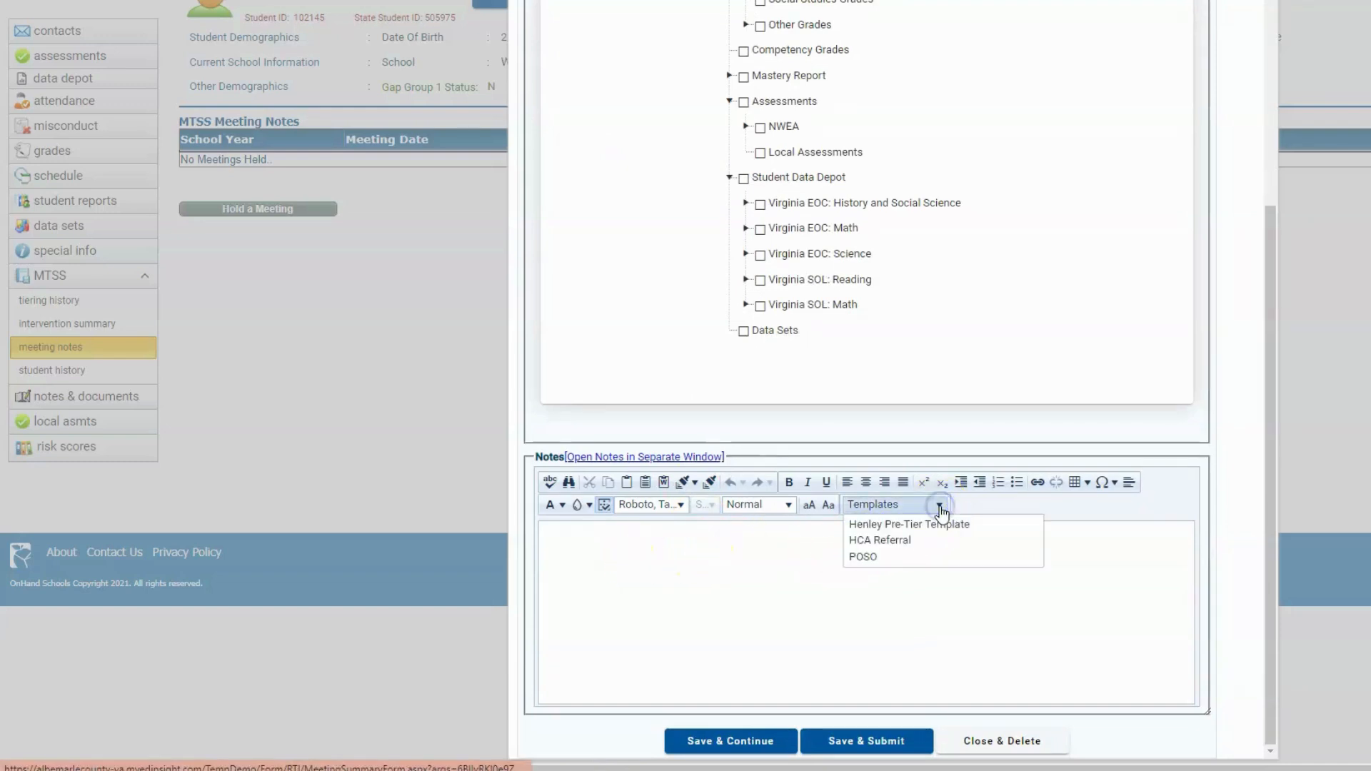
{"action": "left_click", "coordinate": [683, 550]}
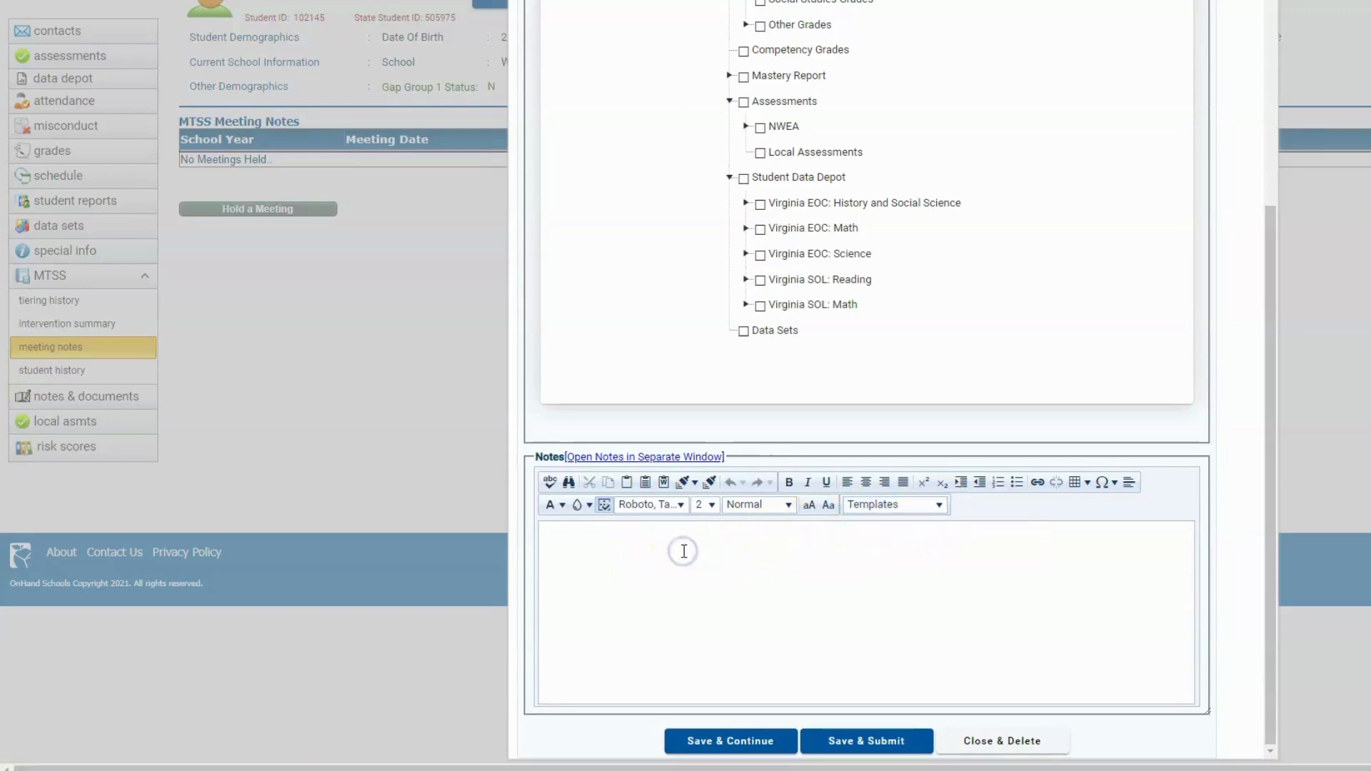
{"action": "left_click", "coordinate": [564, 531]}
{"action": "left_click", "coordinate": [859, 743]}
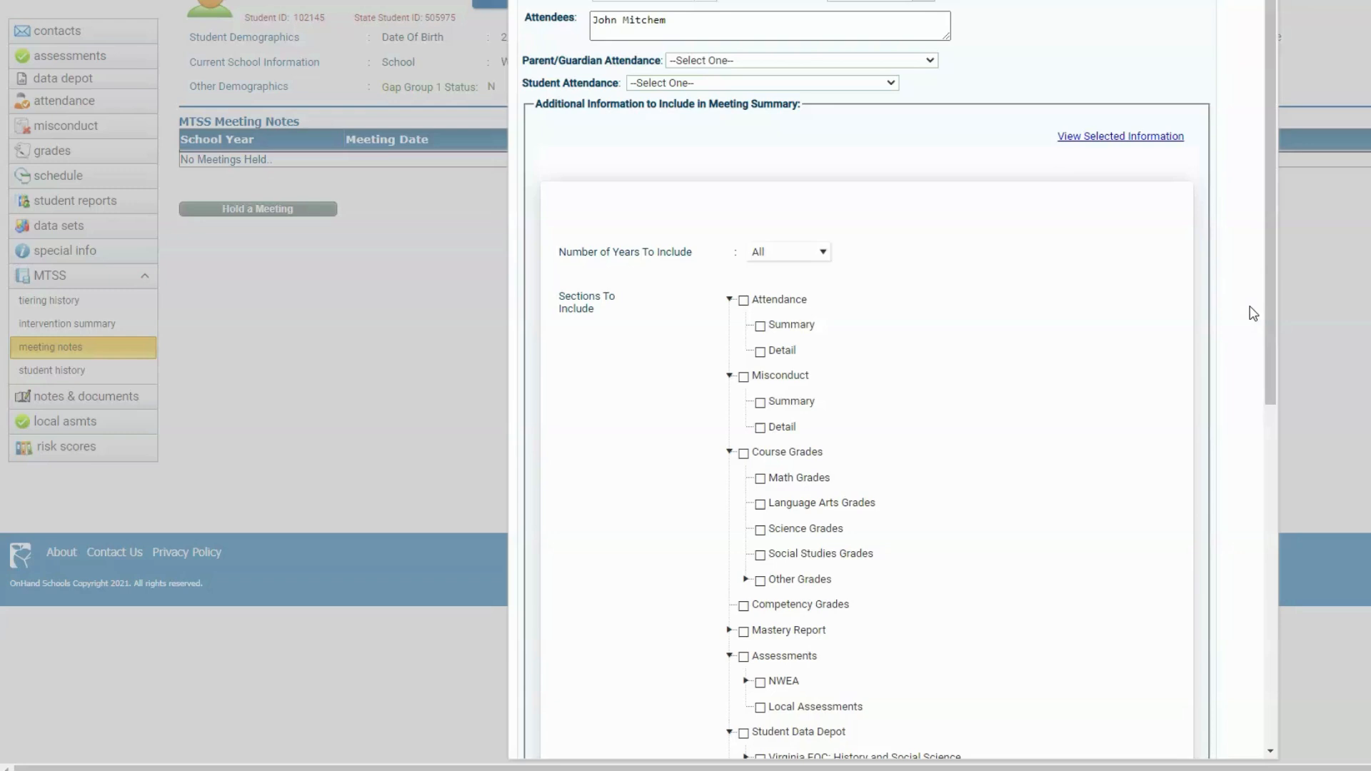
- Include the full Attendance, Misconduct, Course Grades and Student Data Depot sections in the meeting summary
{"action": "scroll", "coordinate": [1253, 315], "scroll_direction": "up", "scroll_amount": 1}
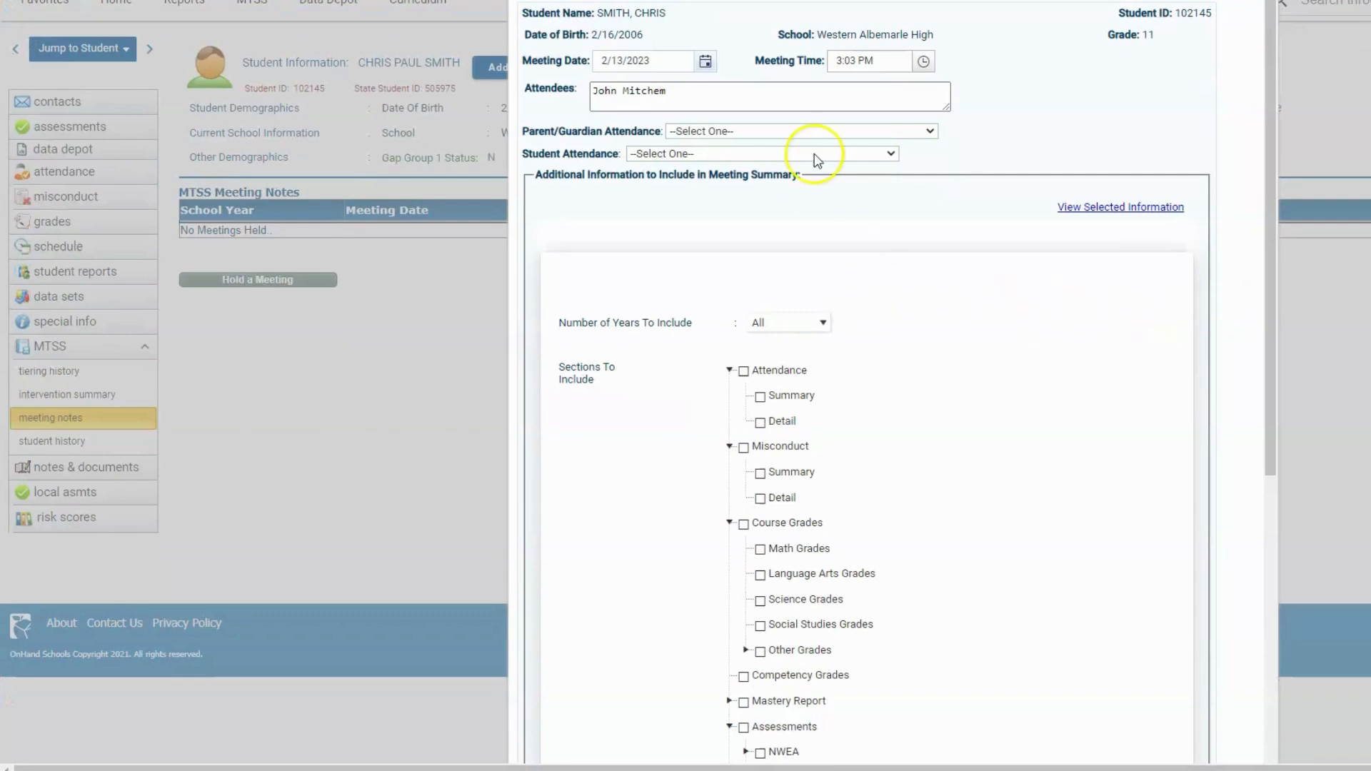
{"action": "left_click", "coordinate": [743, 370]}
{"action": "left_click", "coordinate": [743, 447]}
{"action": "left_click", "coordinate": [744, 524]}
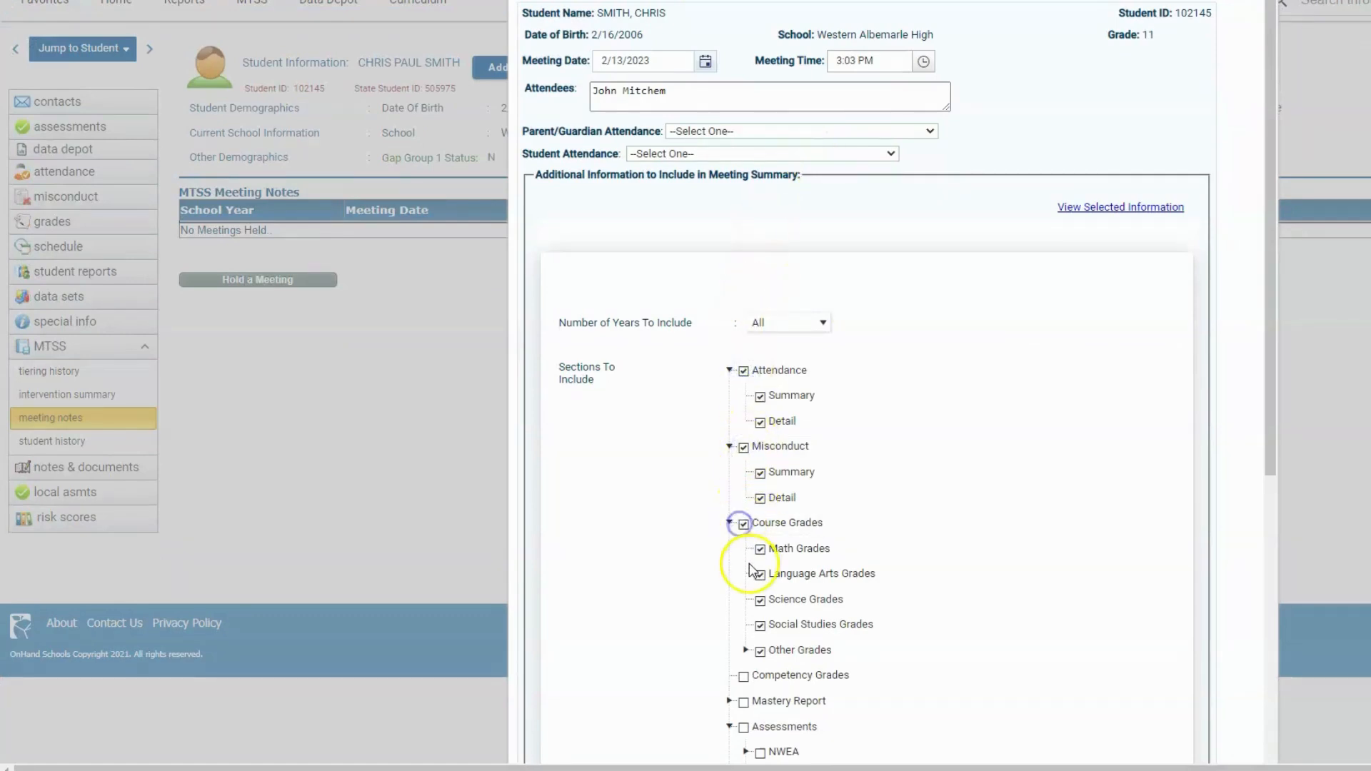
{"action": "scroll", "coordinate": [752, 607], "scroll_direction": "down", "scroll_amount": 1}
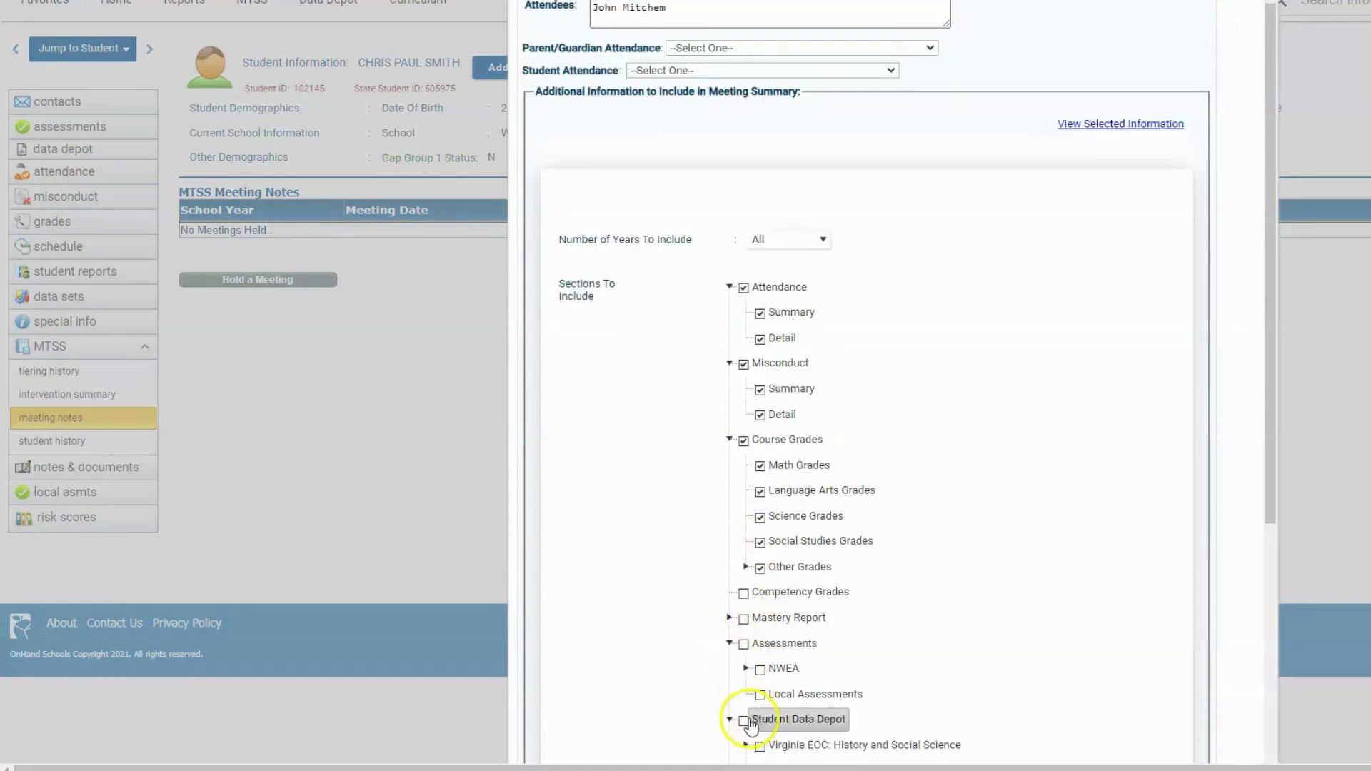
{"action": "left_click", "coordinate": [742, 721]}
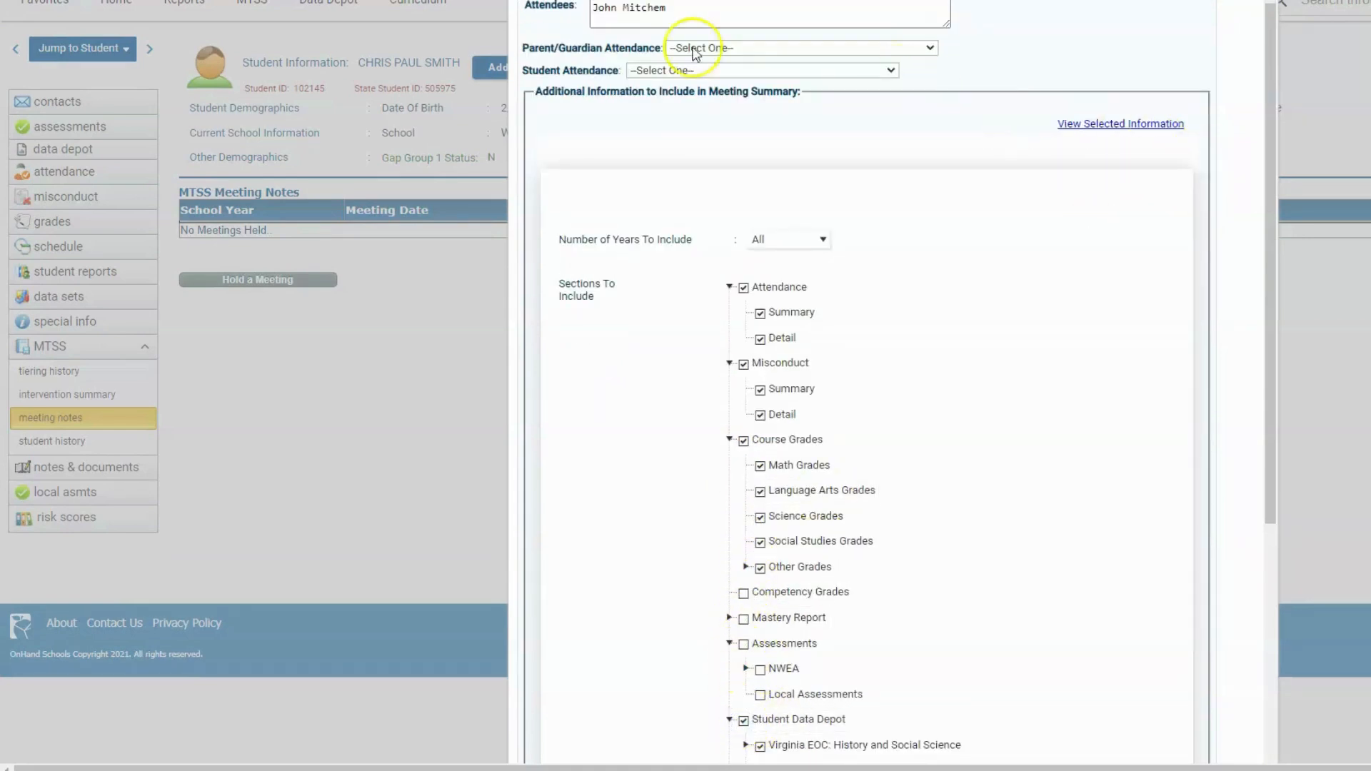
- Record the meeting attendance as Parent/Guardian in Attendance and Student in Attendance
{"action": "scroll", "coordinate": [635, 72], "scroll_direction": "up", "scroll_amount": 1}
{"action": "left_click", "coordinate": [692, 97]}
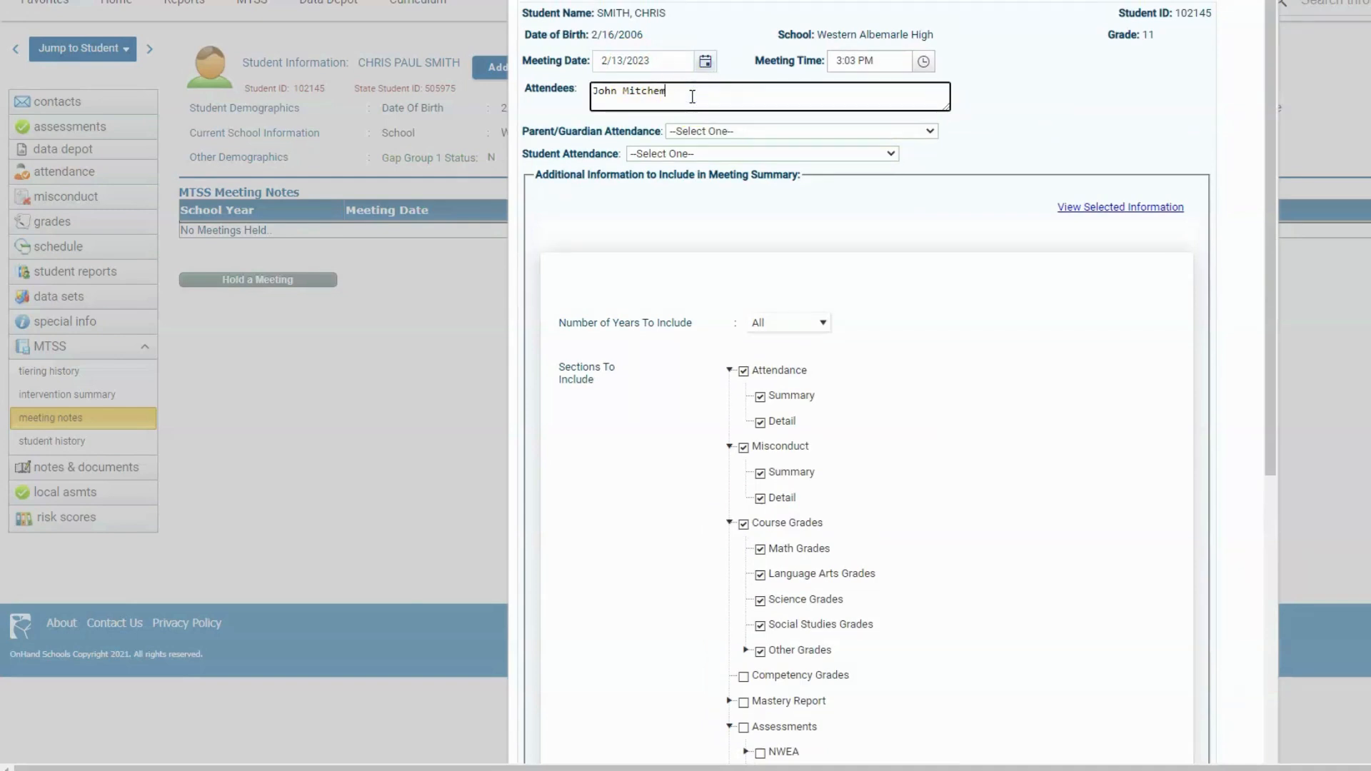
{"action": "left_click", "coordinate": [732, 135]}
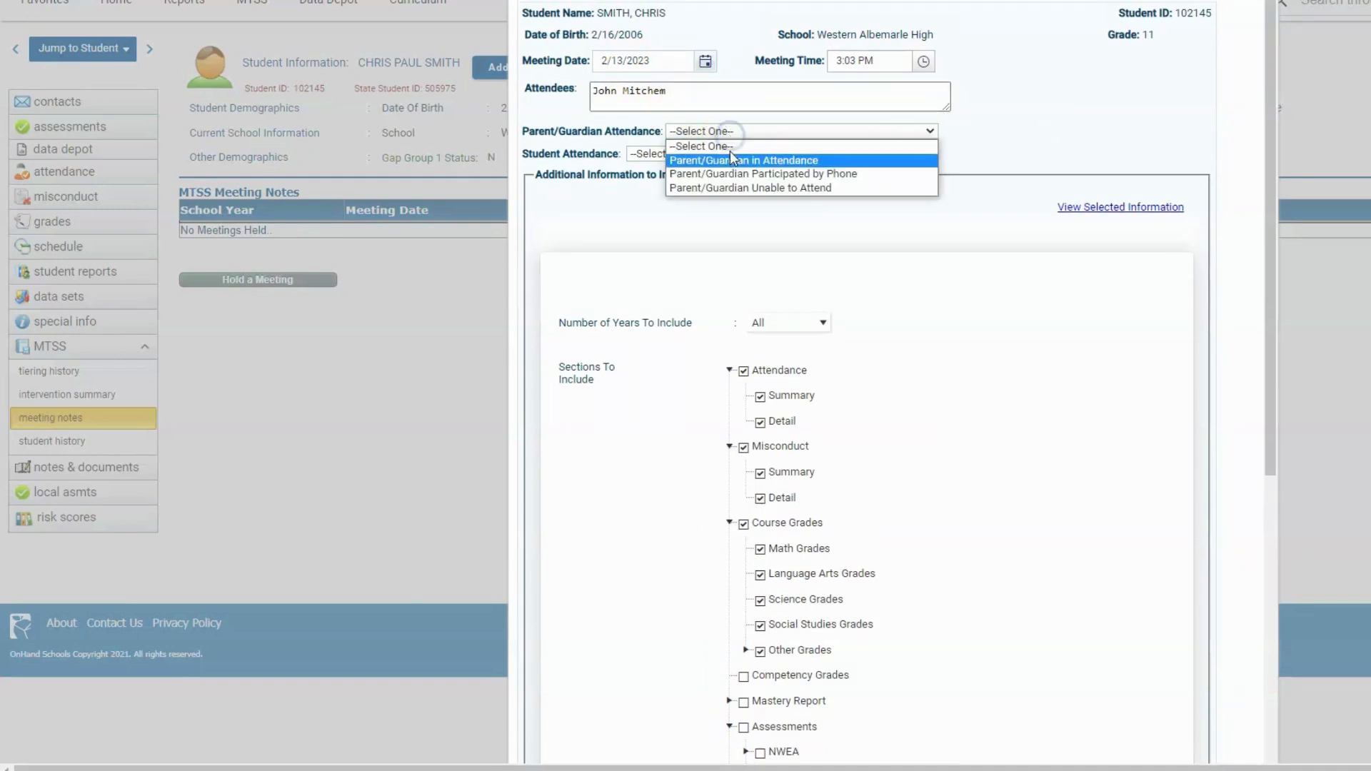
{"action": "left_click", "coordinate": [730, 162]}
{"action": "left_click", "coordinate": [729, 154]}
{"action": "left_click", "coordinate": [731, 181]}
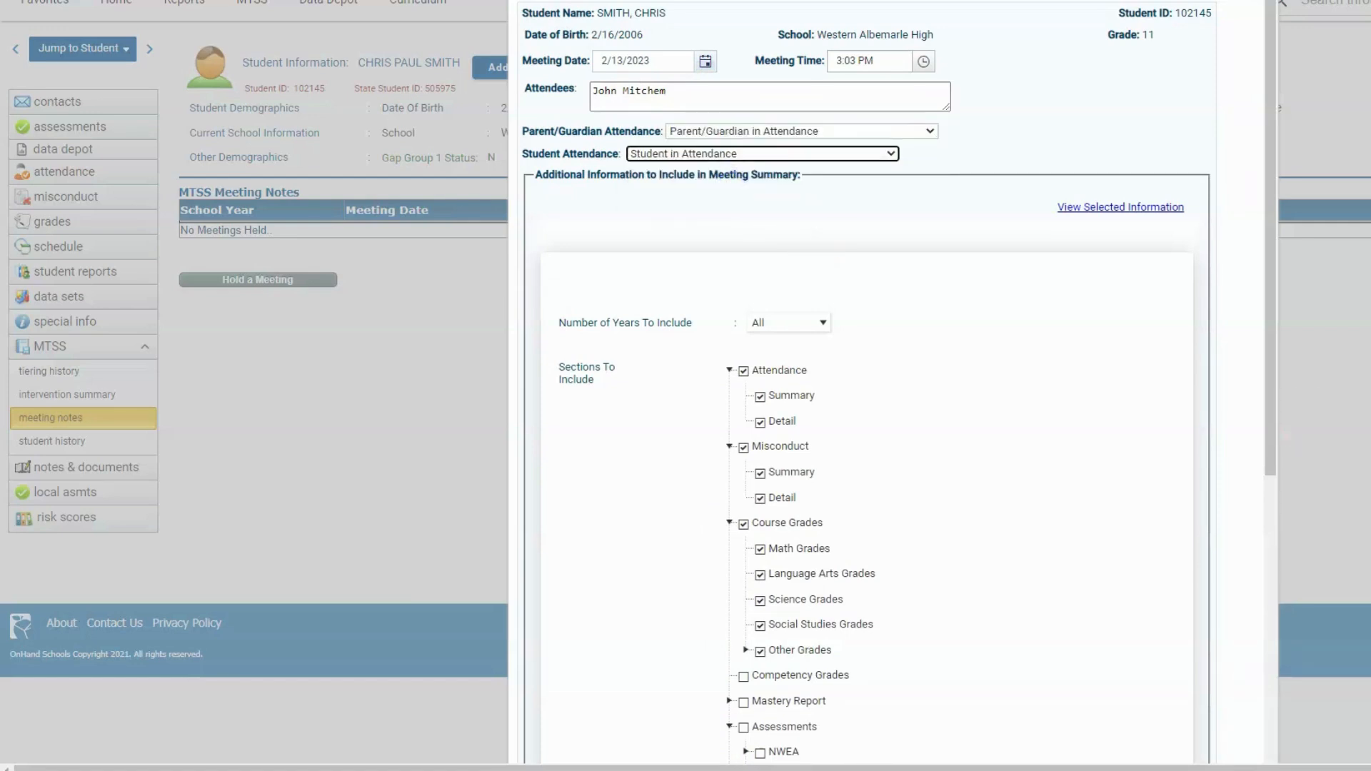
{"action": "left_click", "coordinate": [1214, 380]}
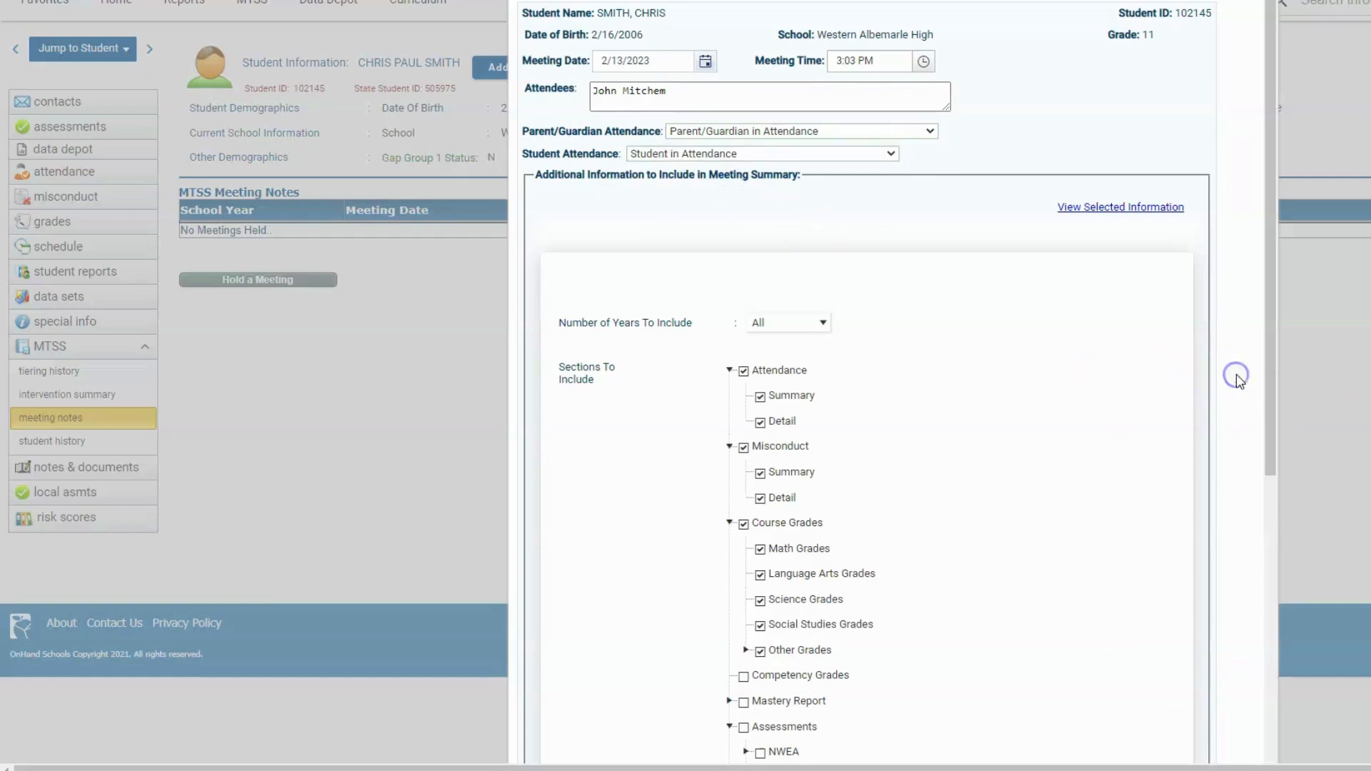
- Save and submit the meeting summary with the notes left blank
{"action": "scroll", "coordinate": [1218, 382], "scroll_direction": "down", "scroll_amount": 8}
{"action": "left_click", "coordinate": [1080, 605]}
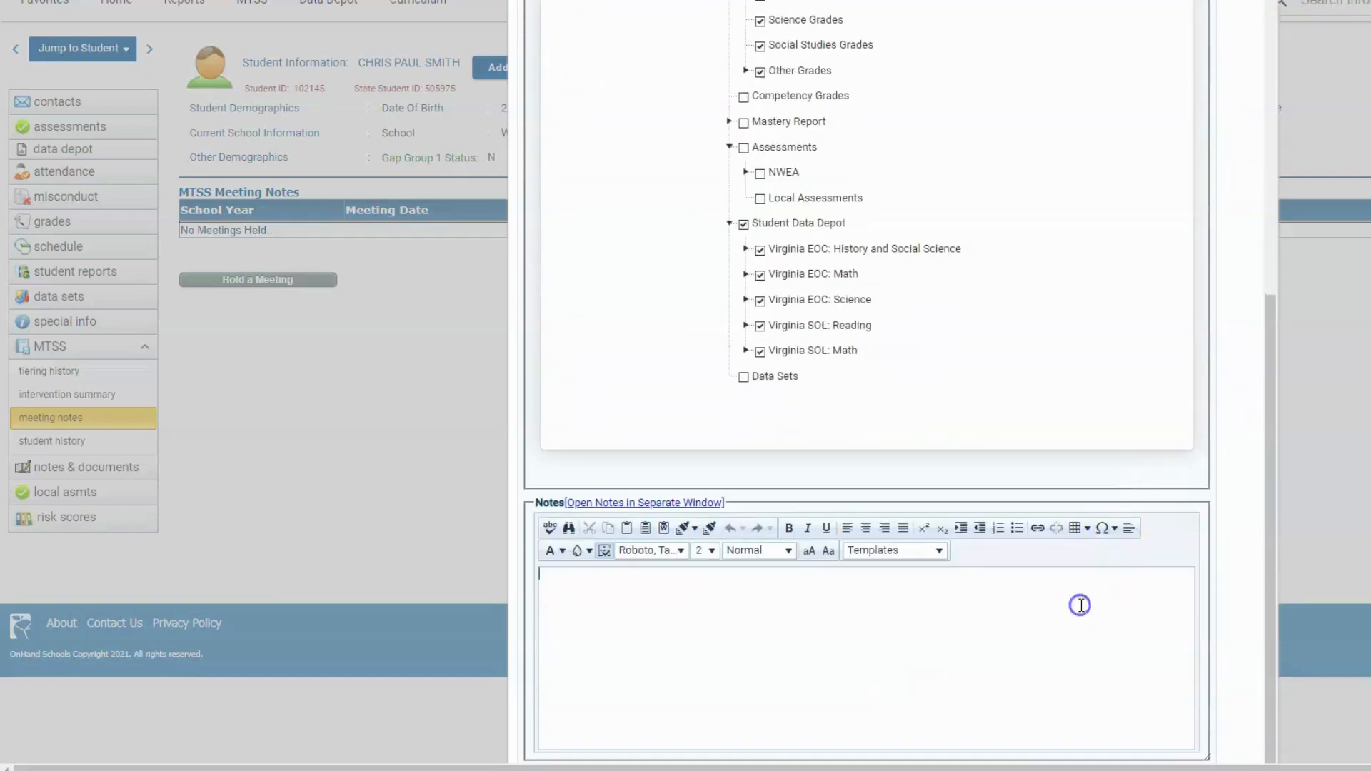
{"action": "scroll", "coordinate": [1057, 608], "scroll_direction": "down", "scroll_amount": 1}
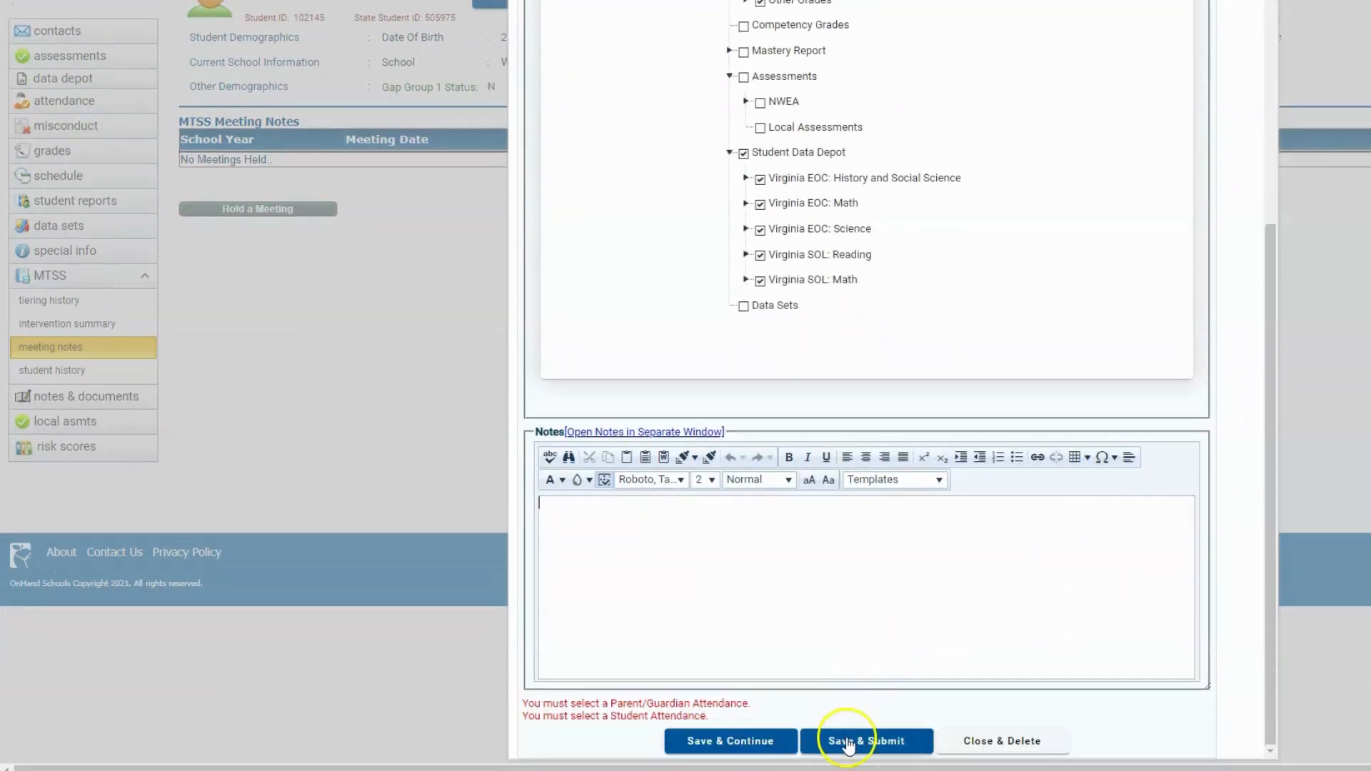
{"action": "left_click", "coordinate": [847, 739]}
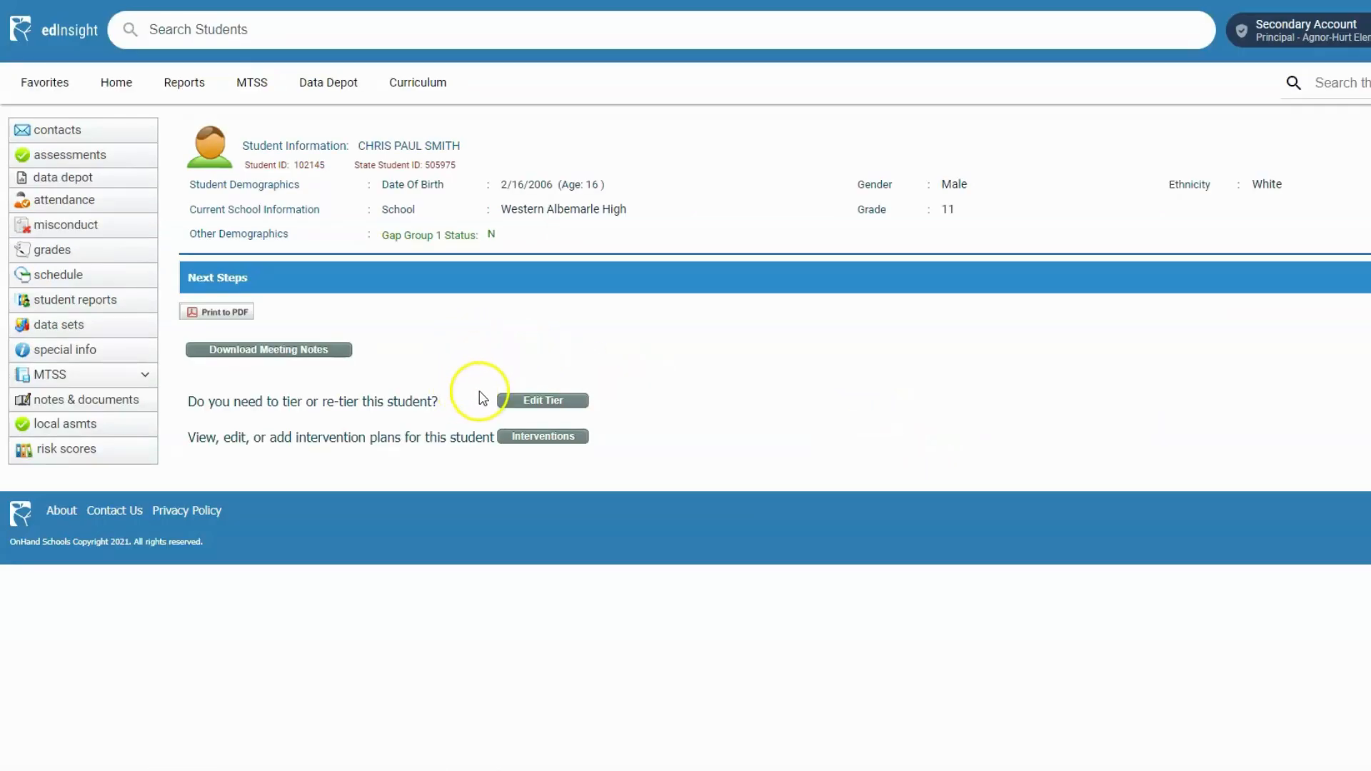
- Edit the student's tiering and set Reading/English Language Arts to Tier 2
{"action": "left_click", "coordinate": [540, 400]}
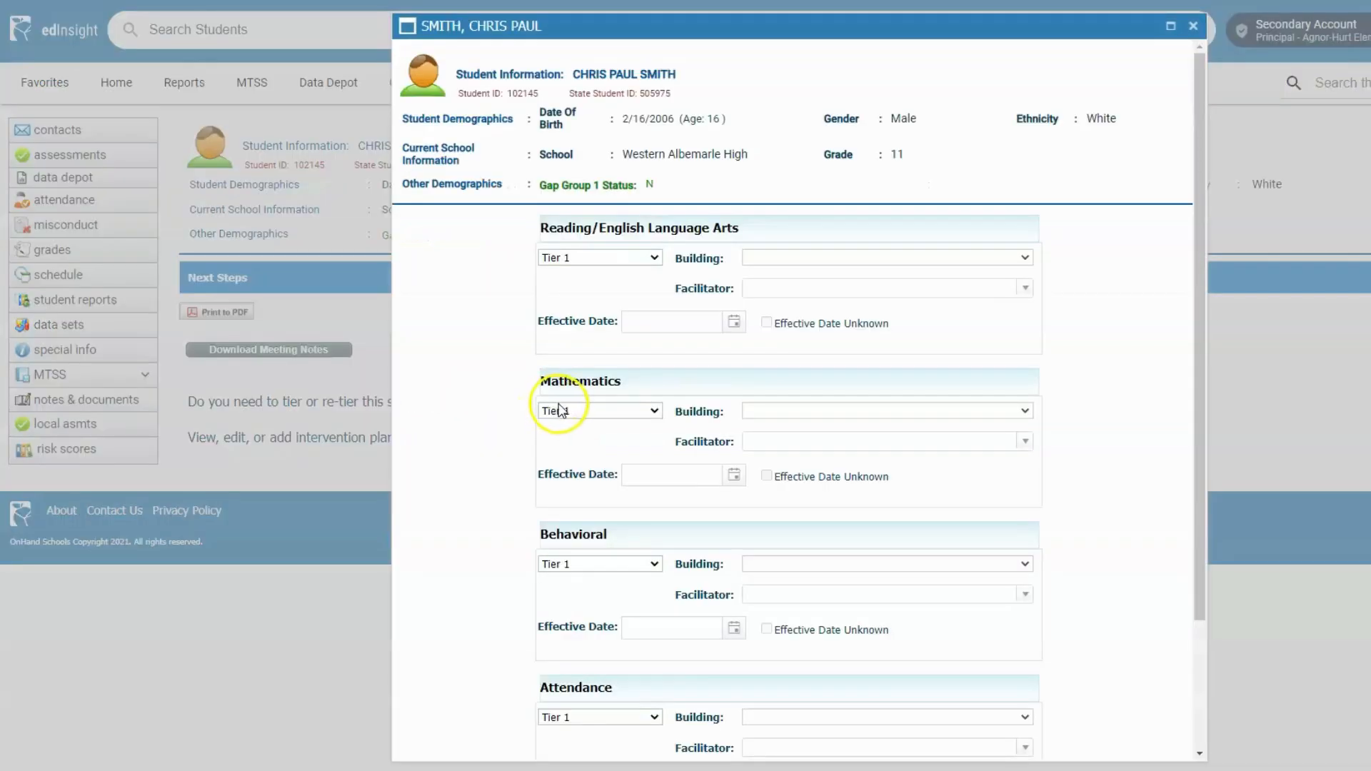
{"action": "left_click", "coordinate": [650, 257]}
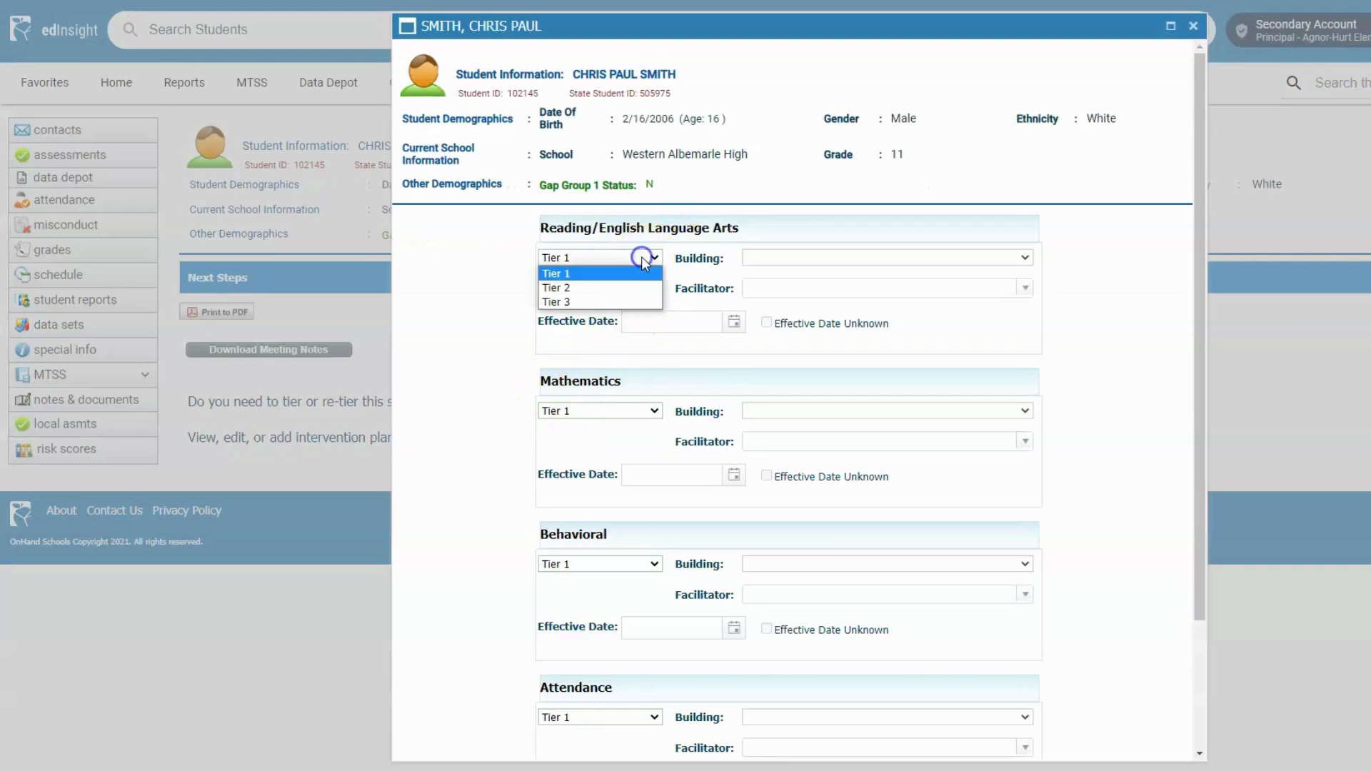
{"action": "left_click", "coordinate": [627, 288]}
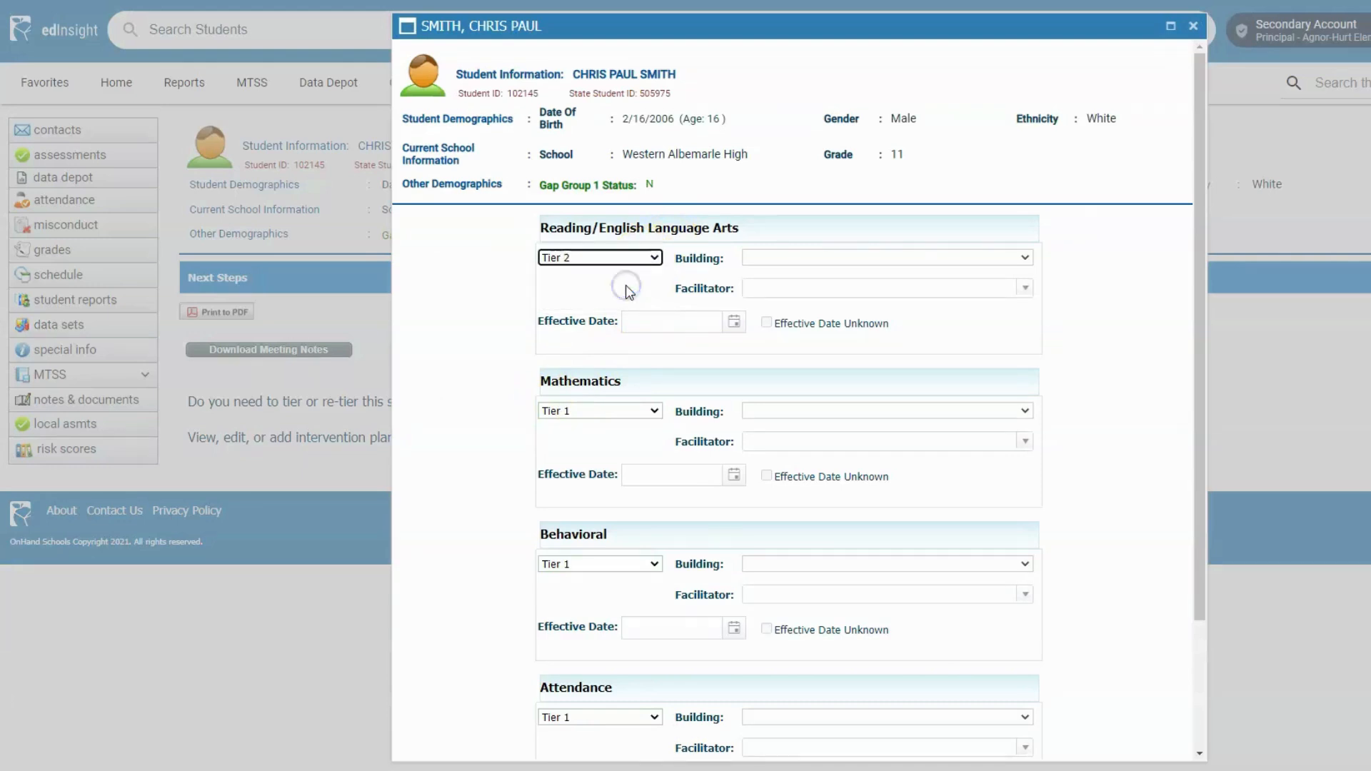
- Assign the staff member as Reading/English Language Arts facilitator, then save, close and confirm the tier change
{"action": "left_click", "coordinate": [1025, 289]}
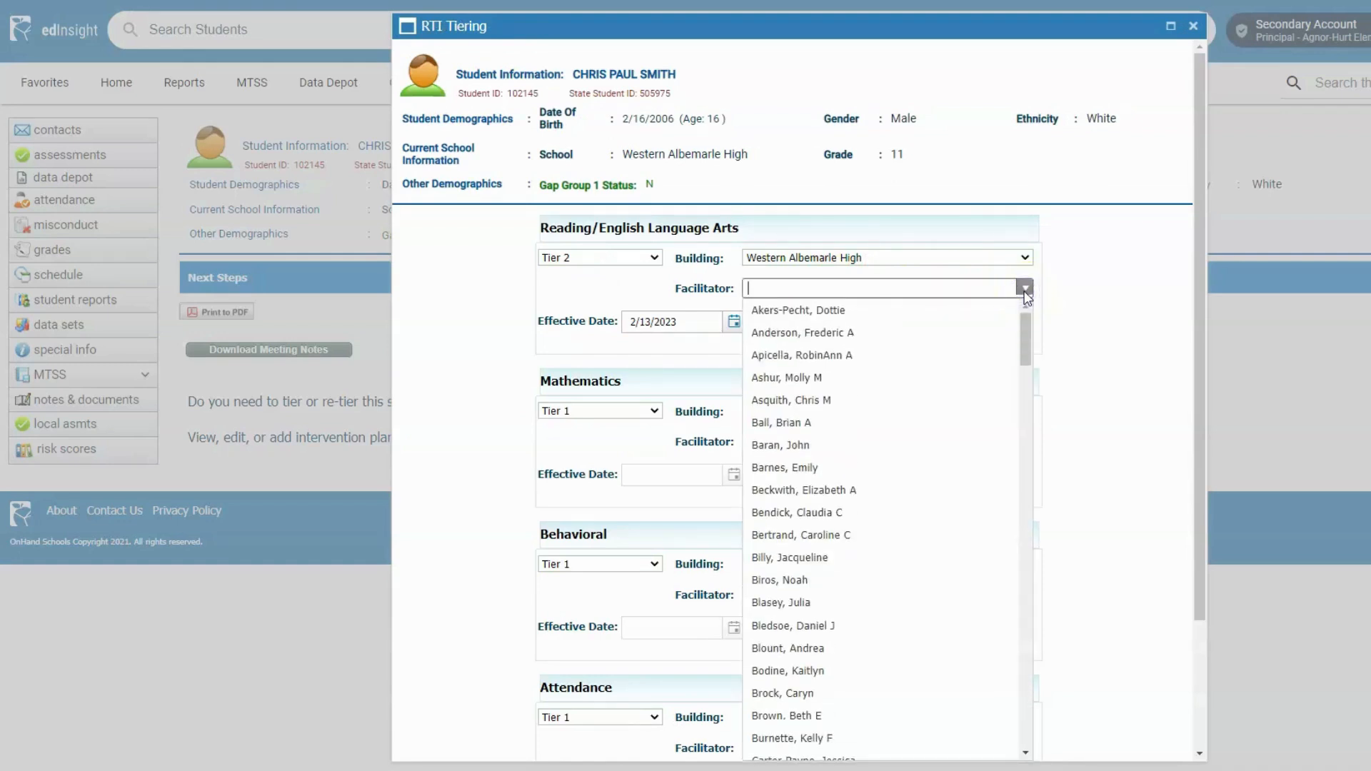
{"action": "type", "text": "mitch"}
{"action": "key", "text": "Return"}
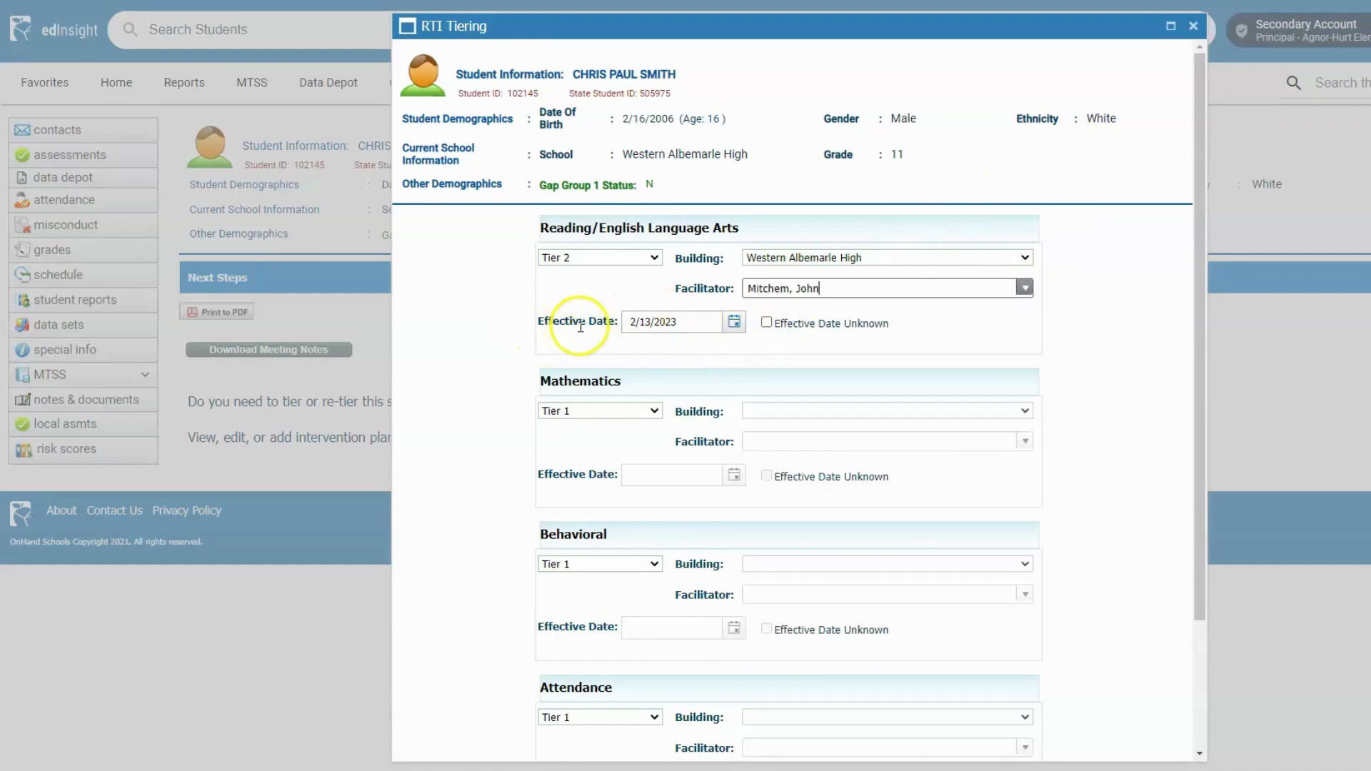
{"action": "scroll", "coordinate": [676, 499], "scroll_direction": "down", "scroll_amount": 3}
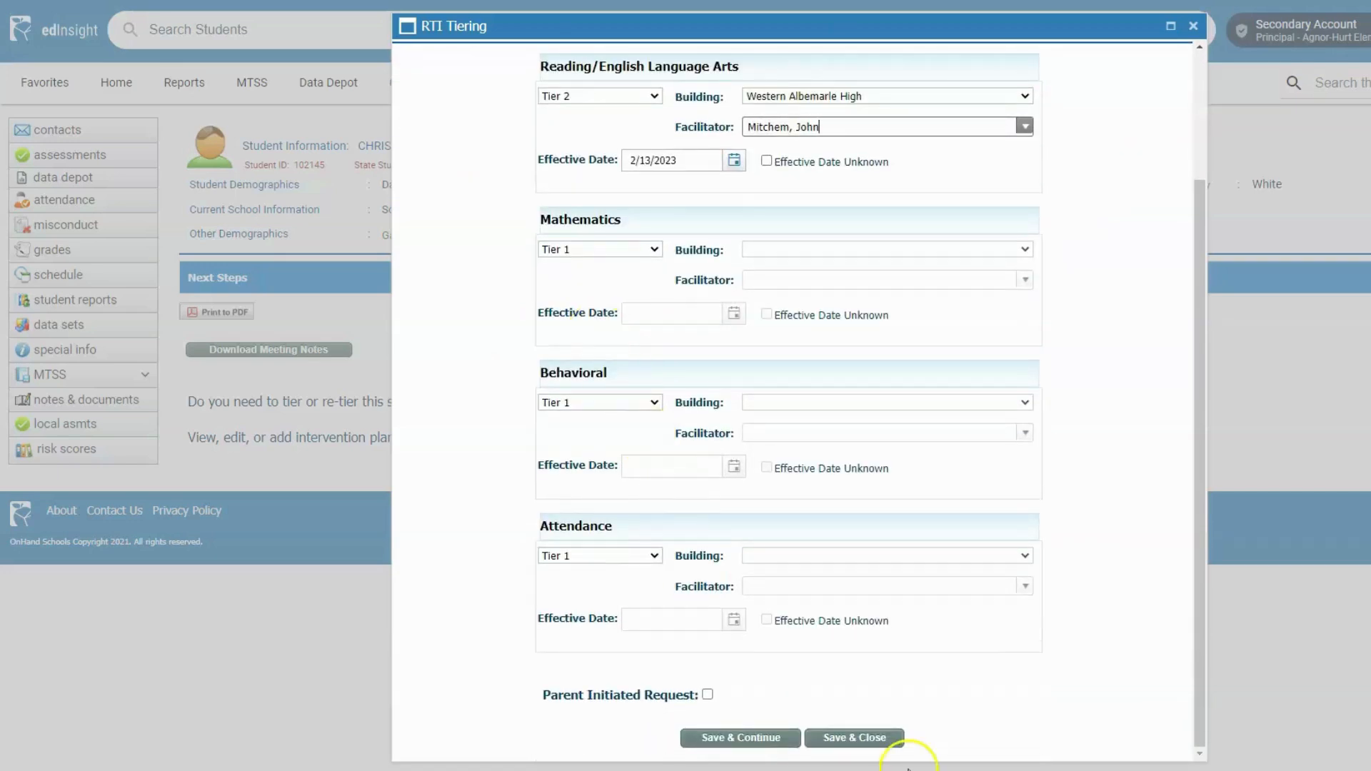
{"action": "left_click", "coordinate": [828, 740]}
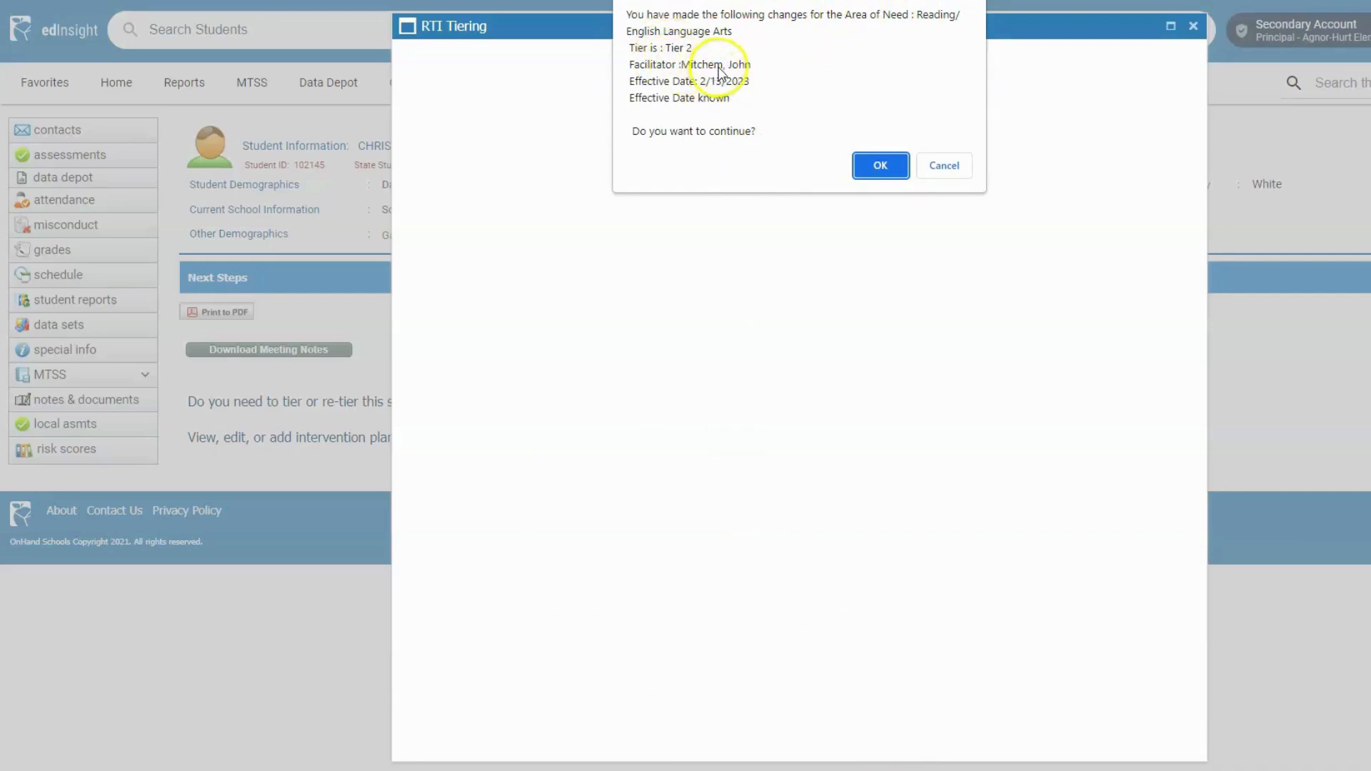
{"action": "left_click", "coordinate": [860, 170]}
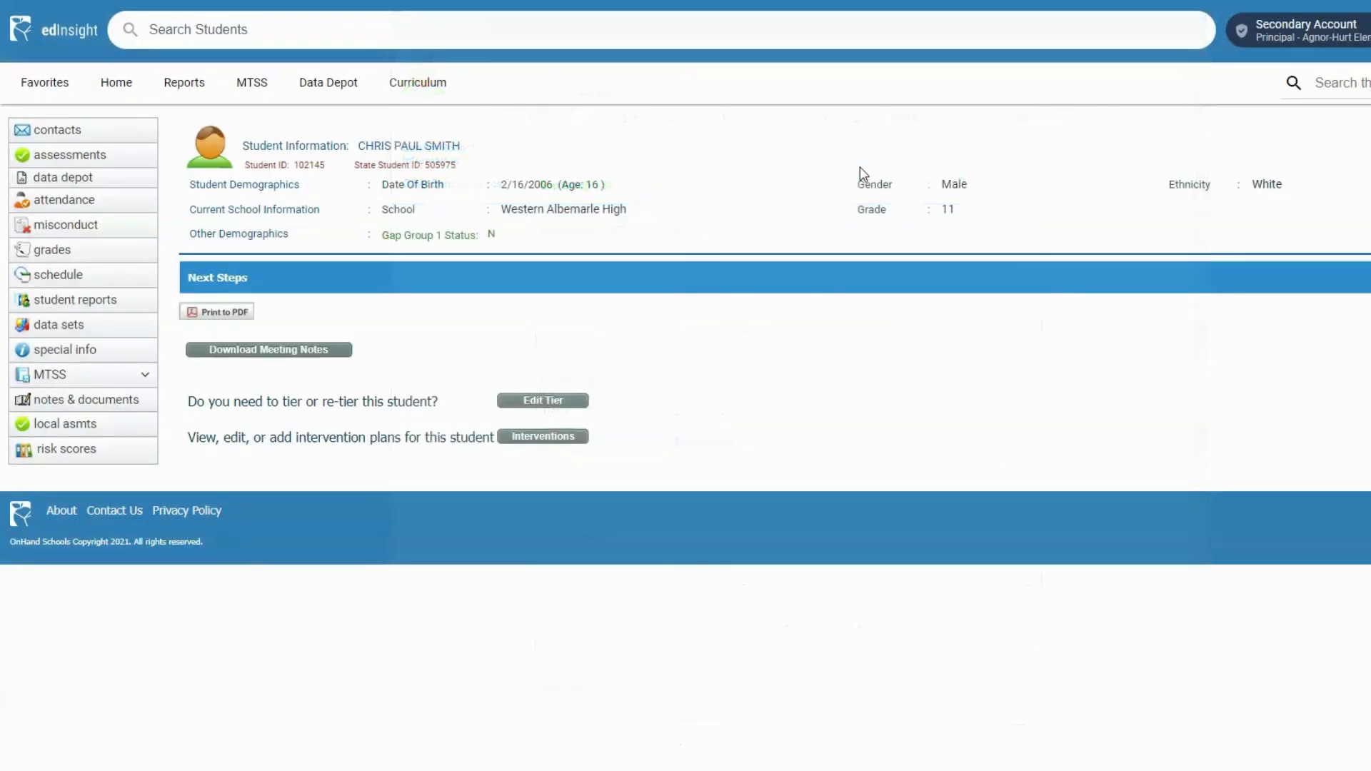
{"action": "left_click", "coordinate": [802, 322]}
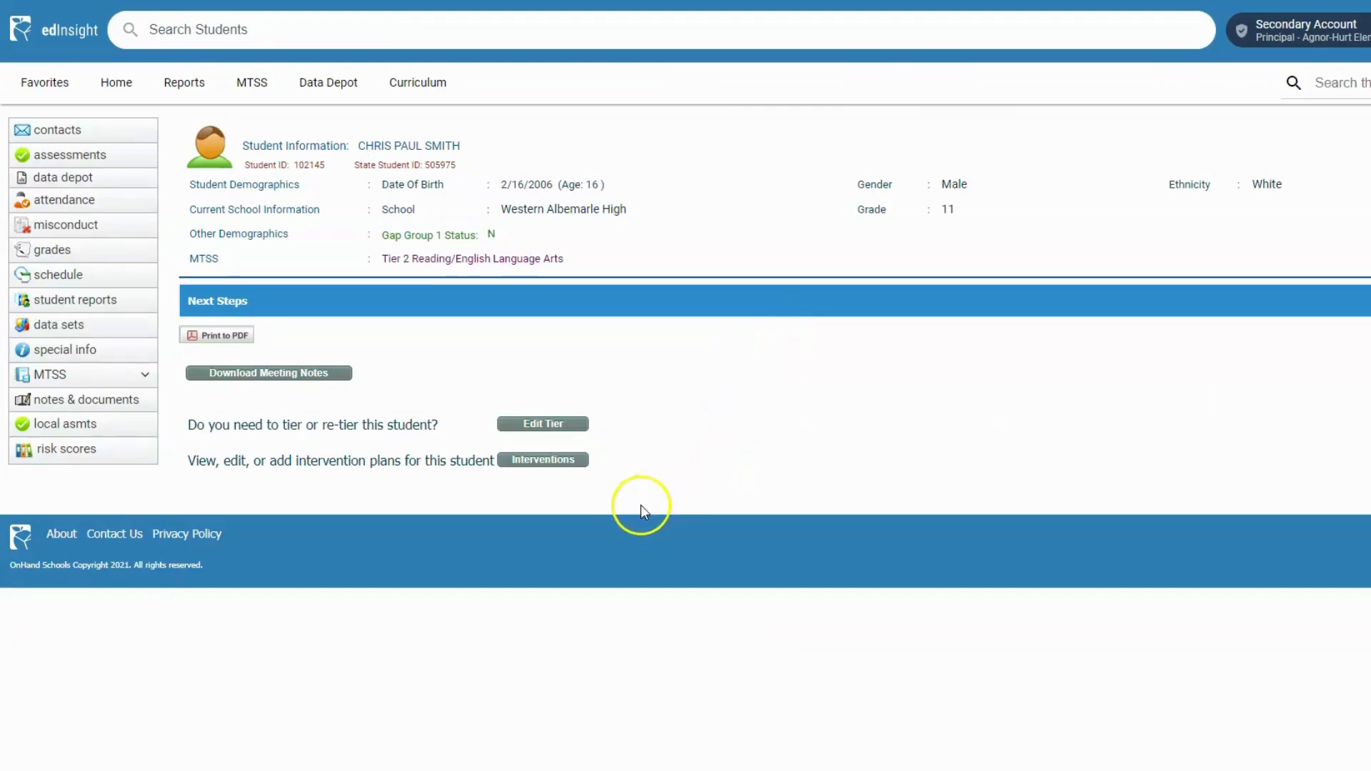
- Add a Tier 2 Reading/English Language Arts intervention plan targeting the skills Reading/Literacy: Fluency and Reading/Literacy: Reading Comprehension
{"action": "left_click", "coordinate": [527, 461]}
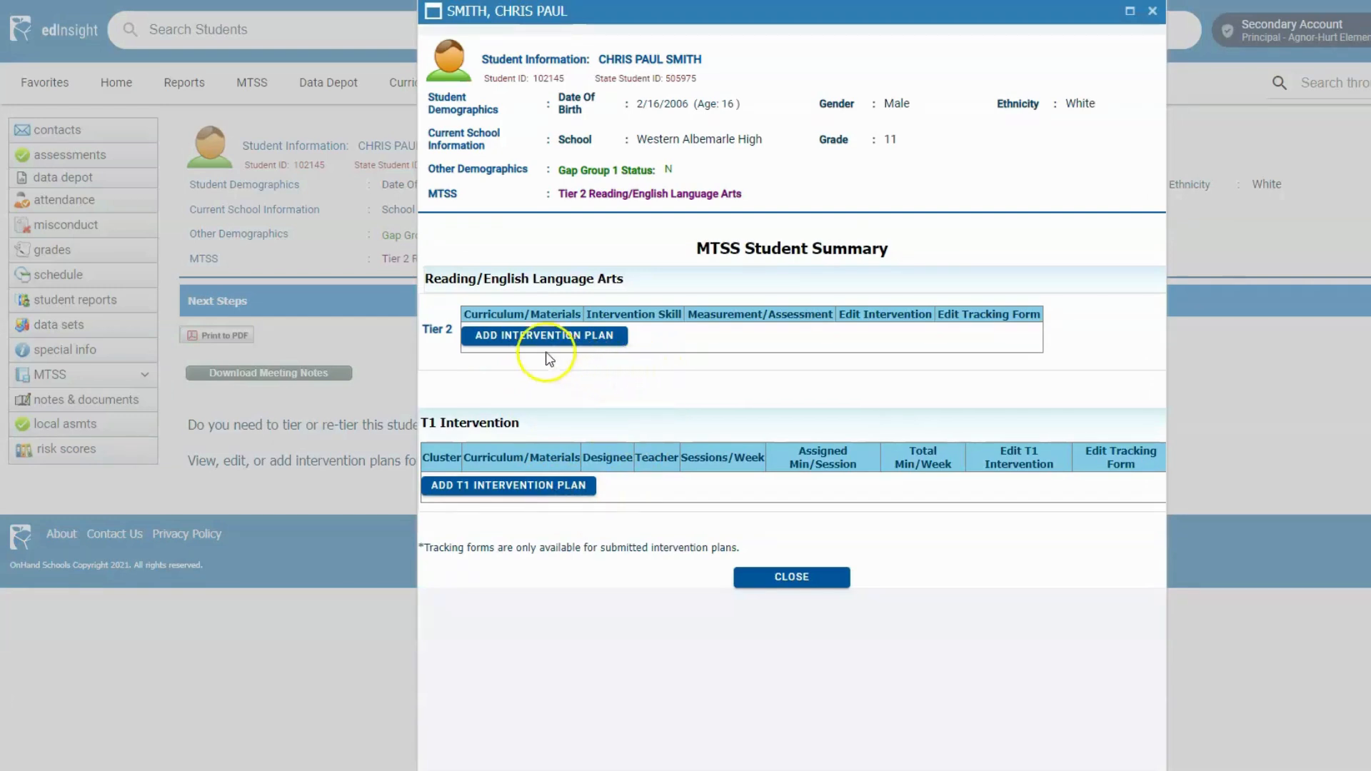
{"action": "left_click", "coordinate": [531, 337]}
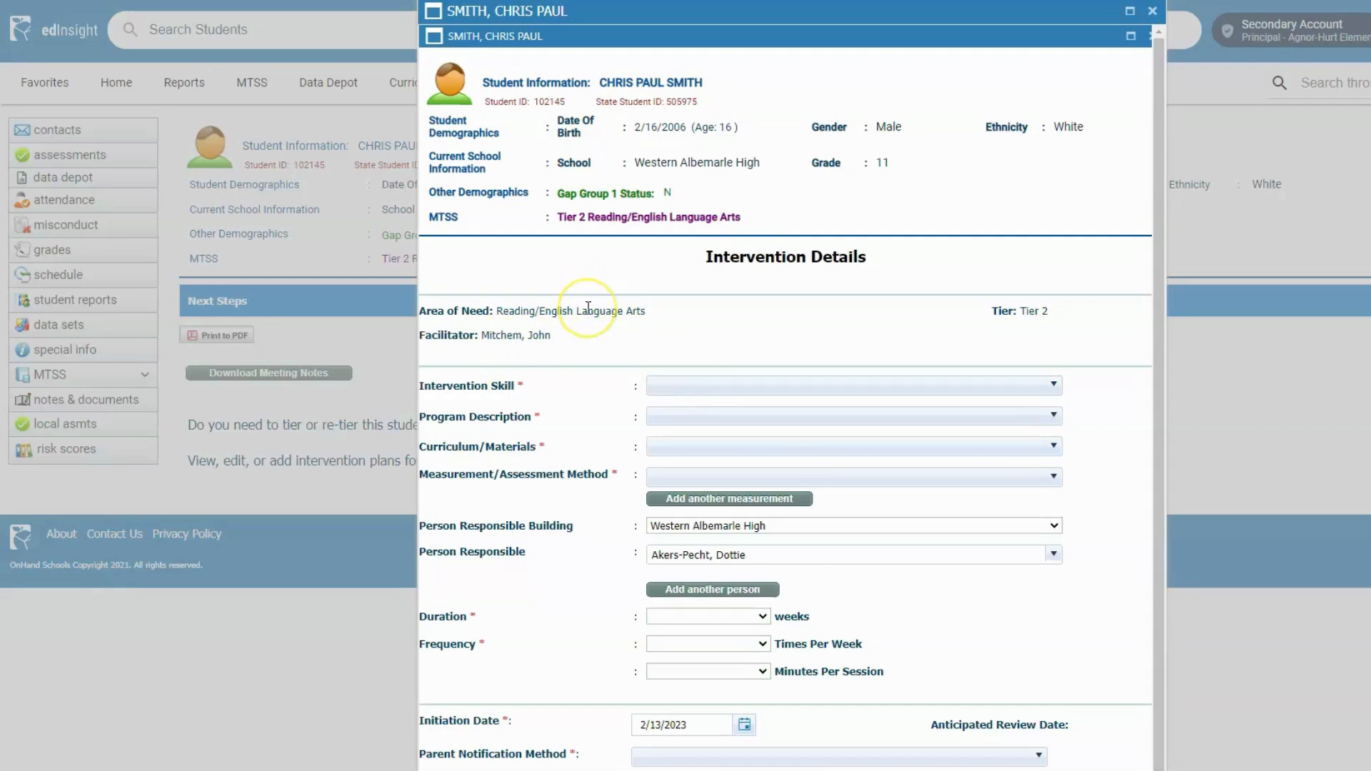
{"action": "left_click", "coordinate": [1054, 385]}
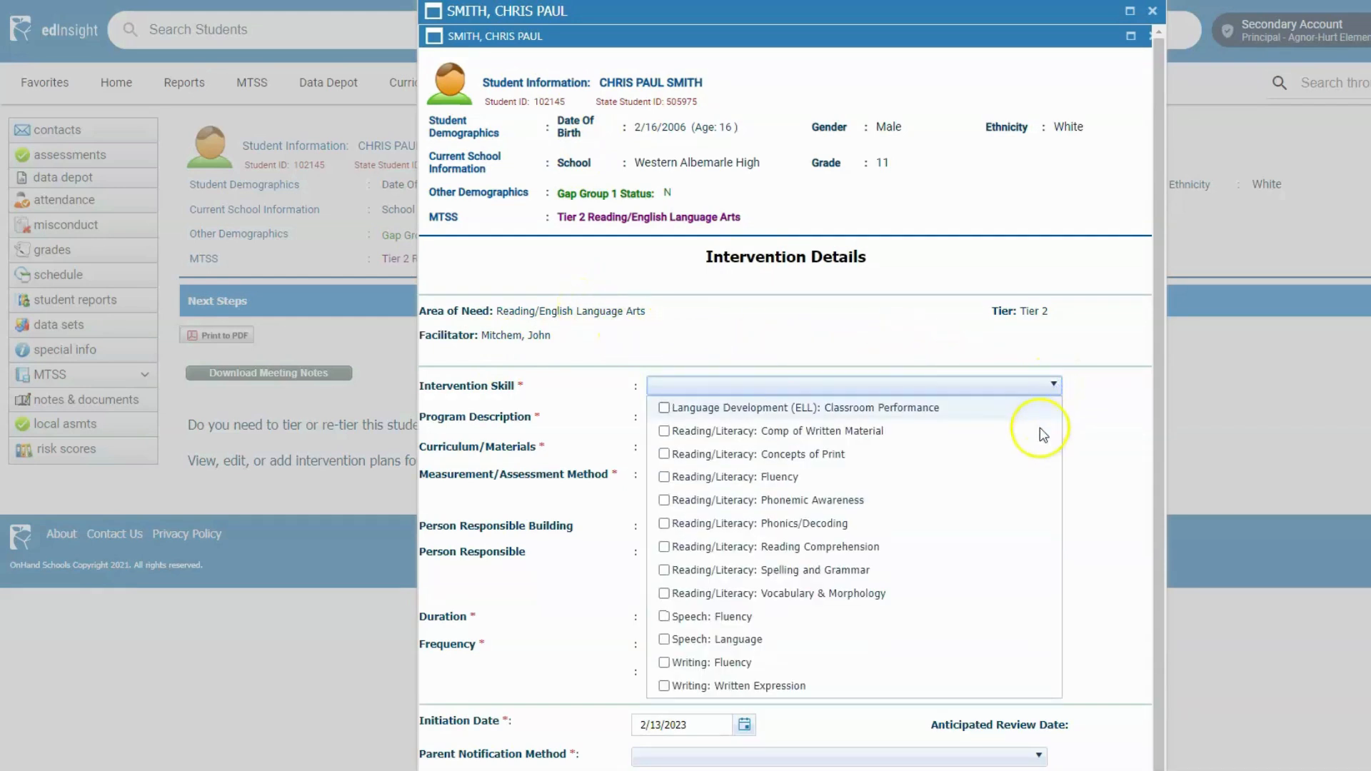
{"action": "left_click", "coordinate": [664, 477]}
{"action": "left_click", "coordinate": [664, 547]}
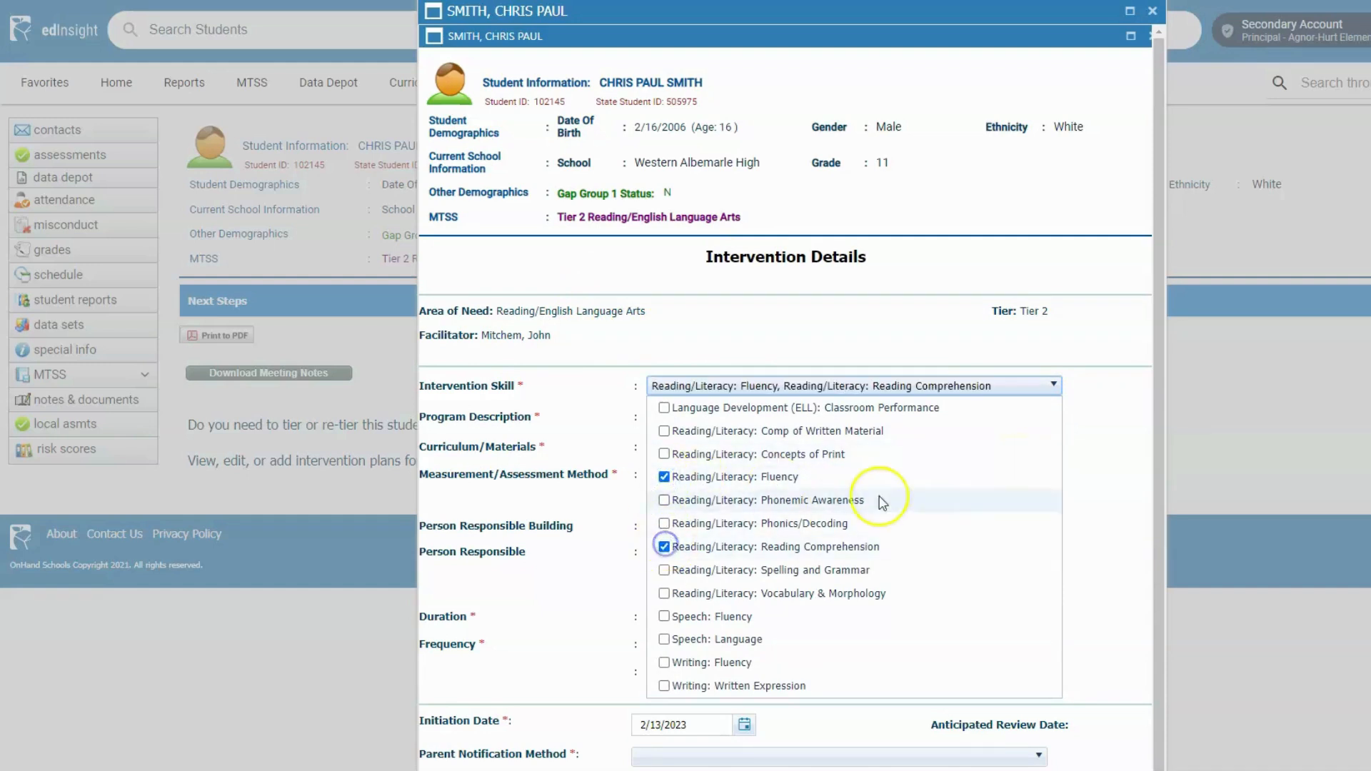
{"action": "left_click", "coordinate": [1104, 449]}
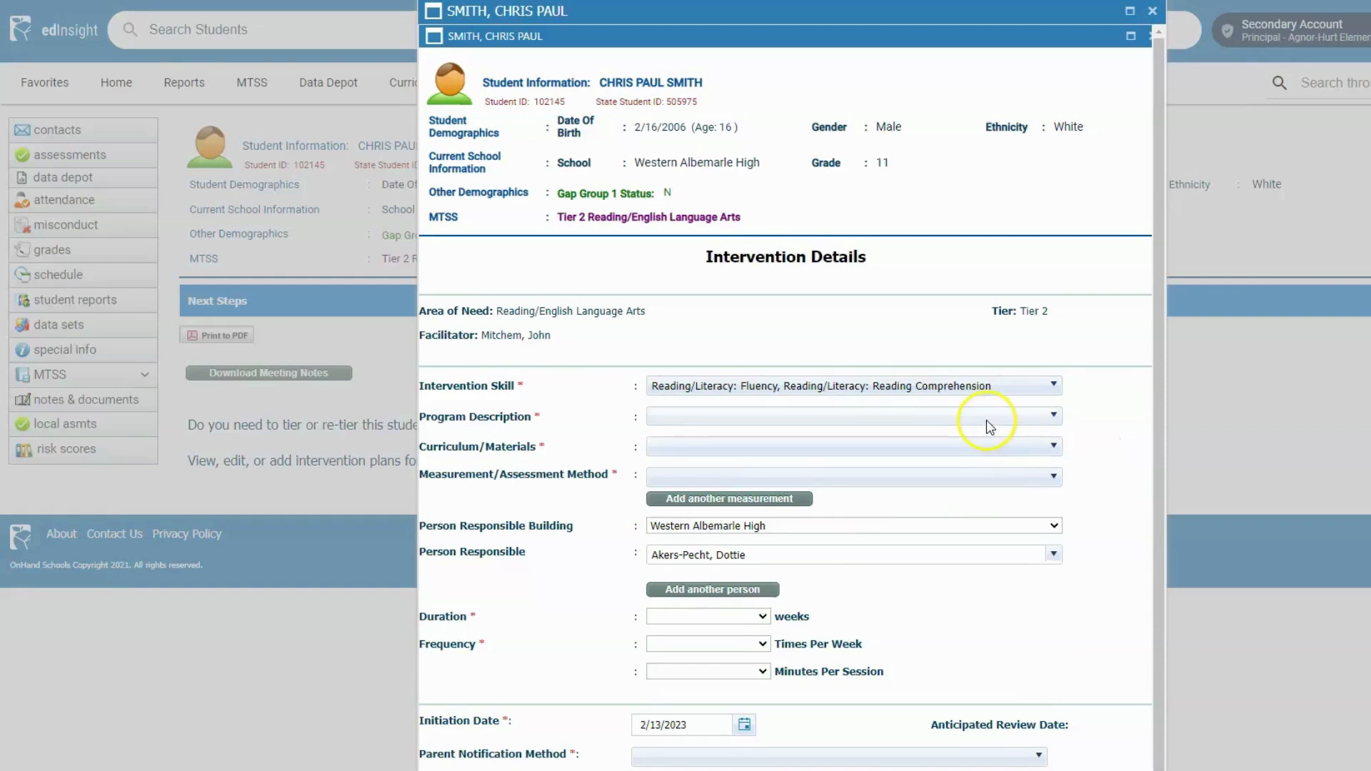
- Set the intervention's program description to Small Group and its curriculum/materials to Prediction
{"action": "left_click", "coordinate": [997, 419]}
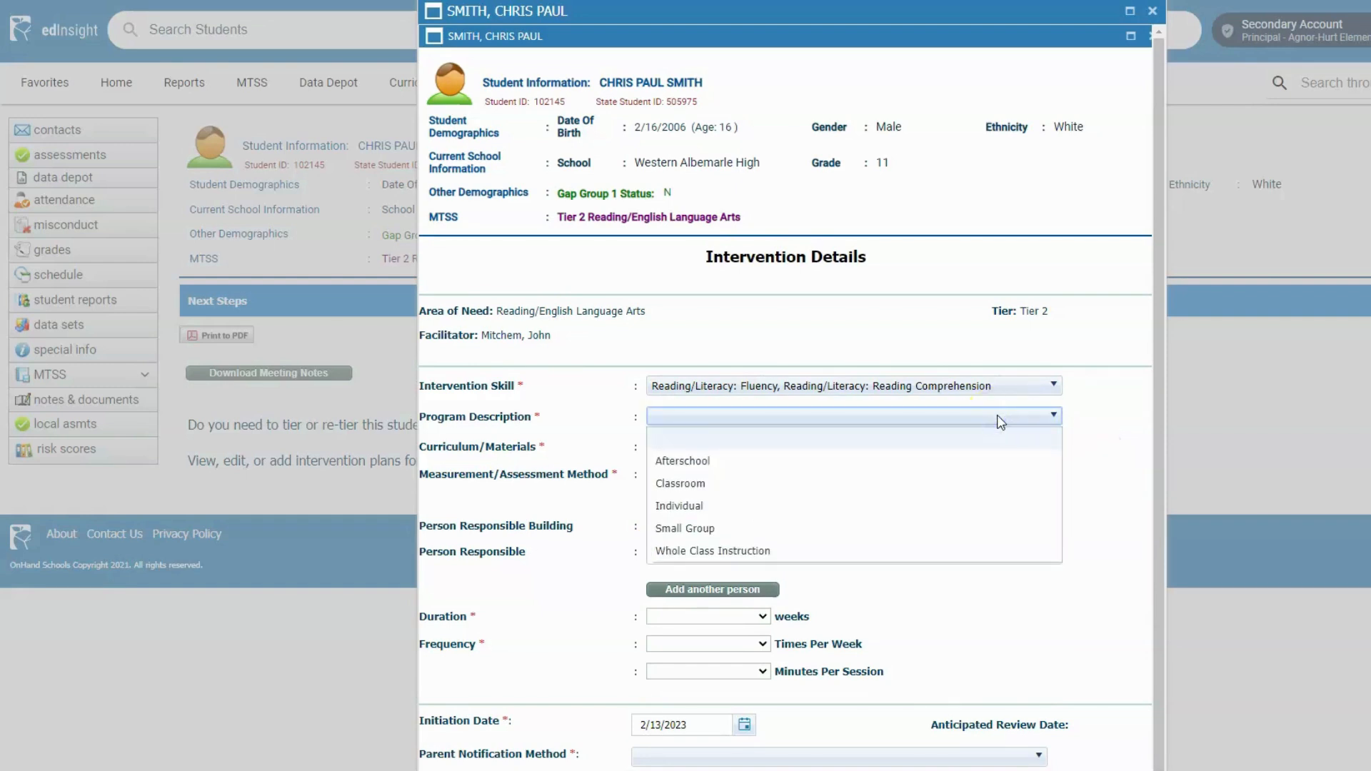
{"action": "left_click", "coordinate": [945, 530]}
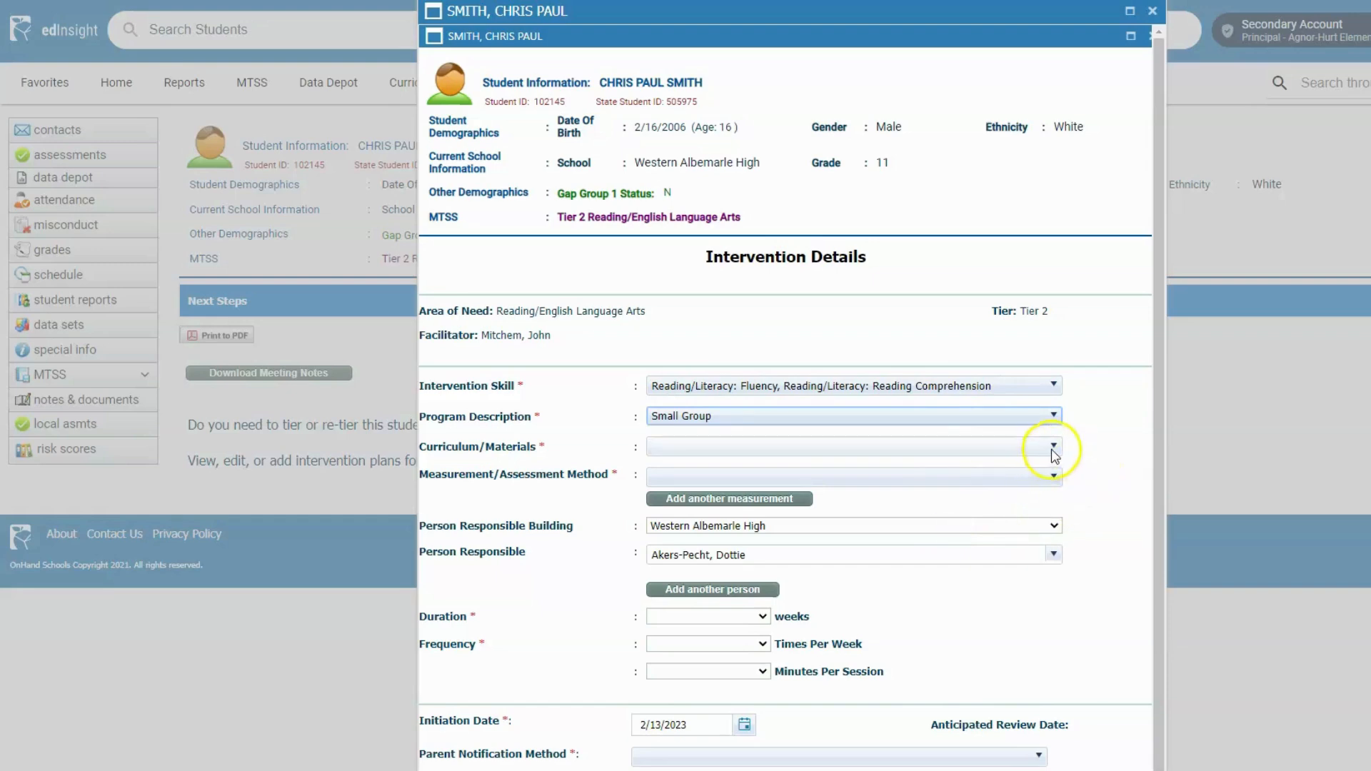
{"action": "left_click", "coordinate": [1054, 453]}
{"action": "left_click_drag", "start_coordinate": [1052, 487], "coordinate": [1038, 648]}
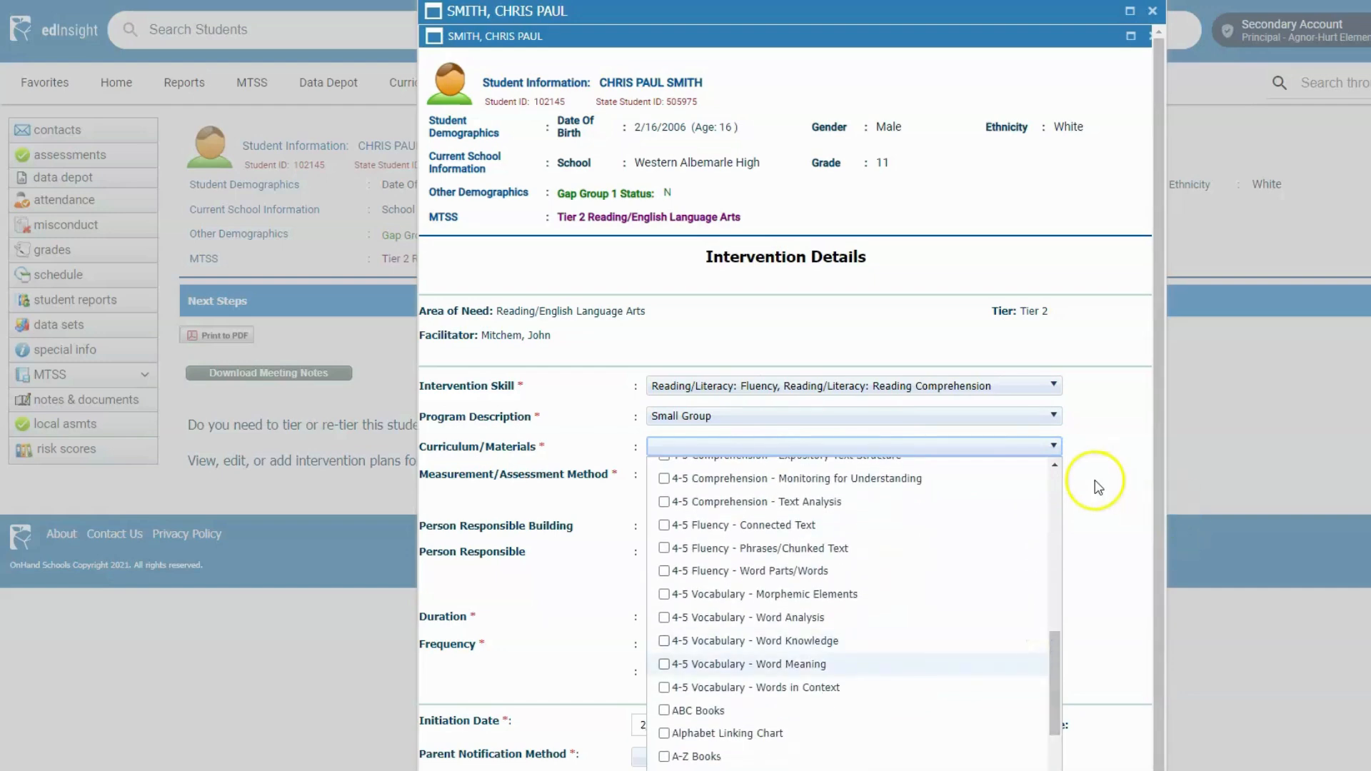
{"action": "scroll", "coordinate": [1093, 489], "scroll_direction": "down", "scroll_amount": 4}
{"action": "left_click_drag", "start_coordinate": [1056, 487], "coordinate": [1047, 611]}
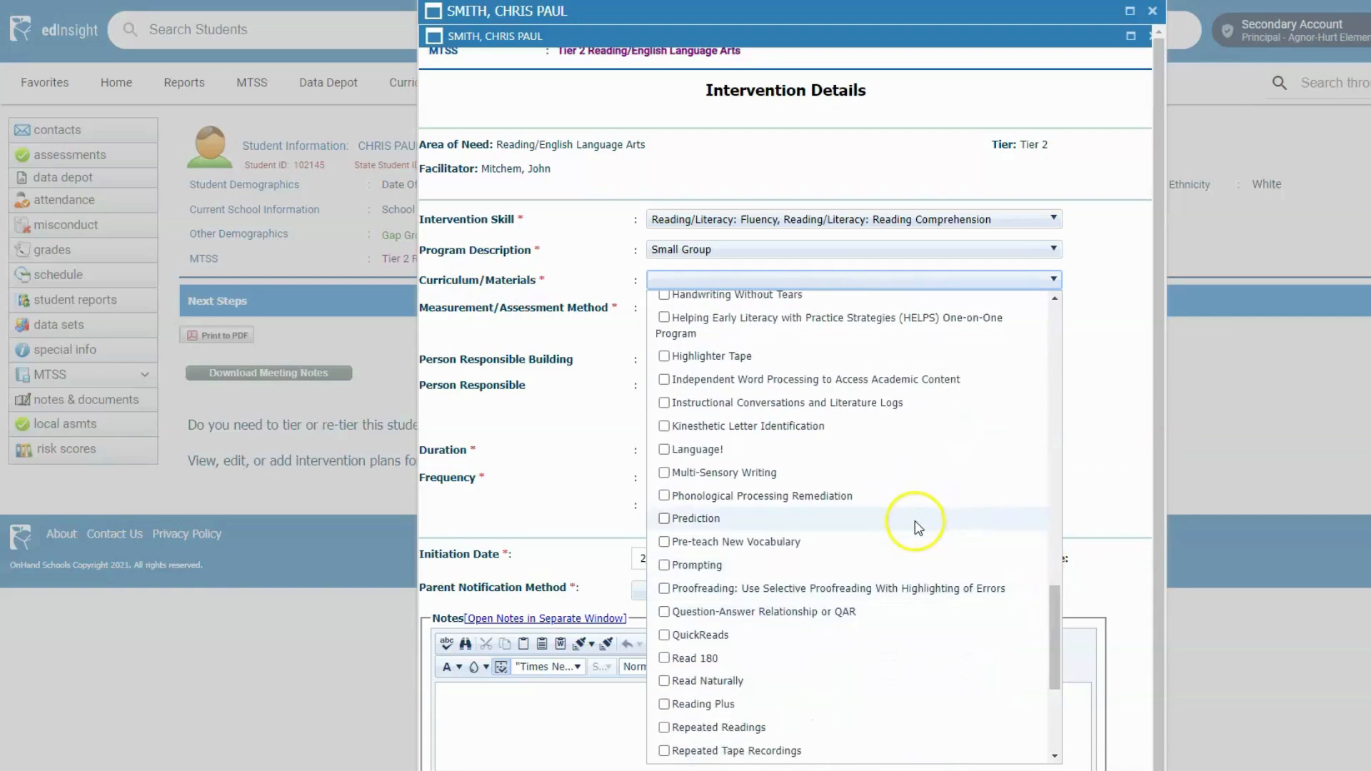
{"action": "left_click", "coordinate": [1091, 362]}
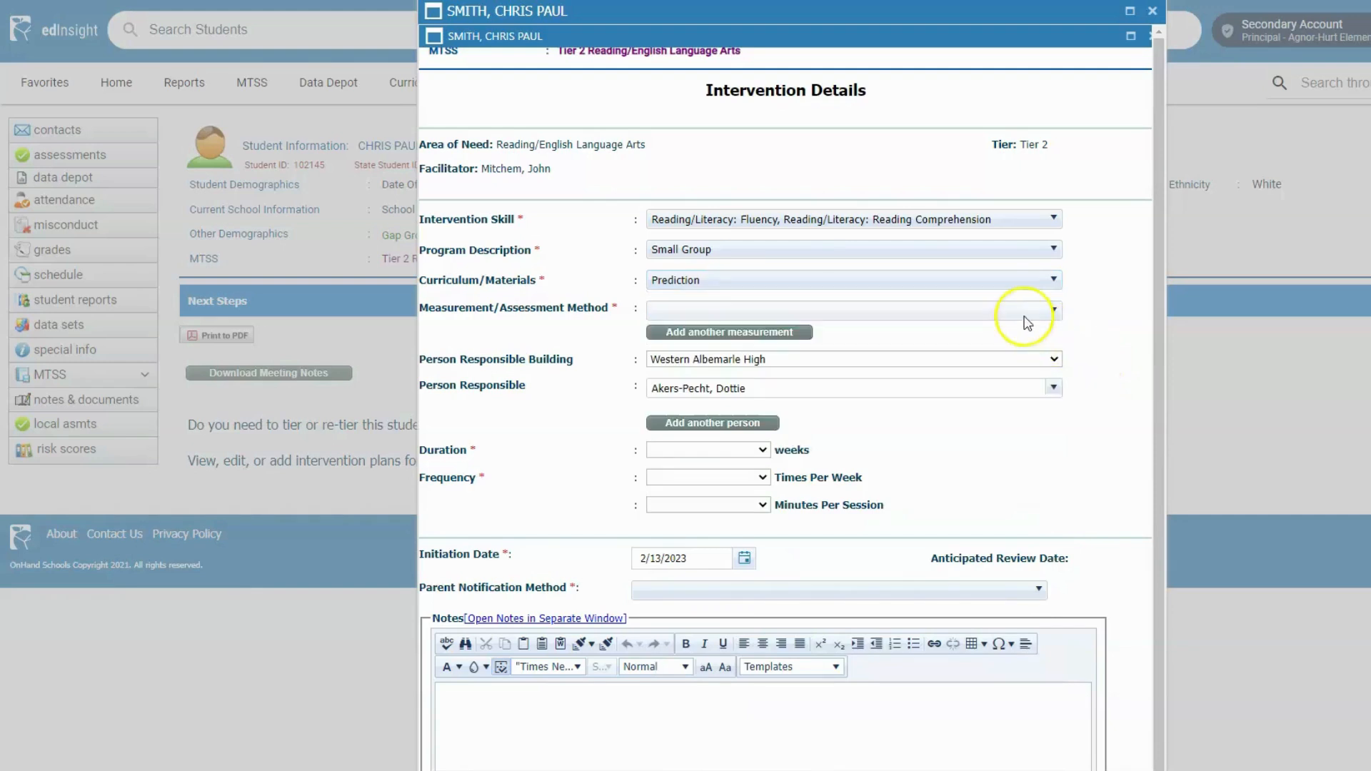
- Choose CBM - End of Unit Test (Standards Based) as the intervention's measurement/assessment method
{"action": "left_click", "coordinate": [1055, 310]}
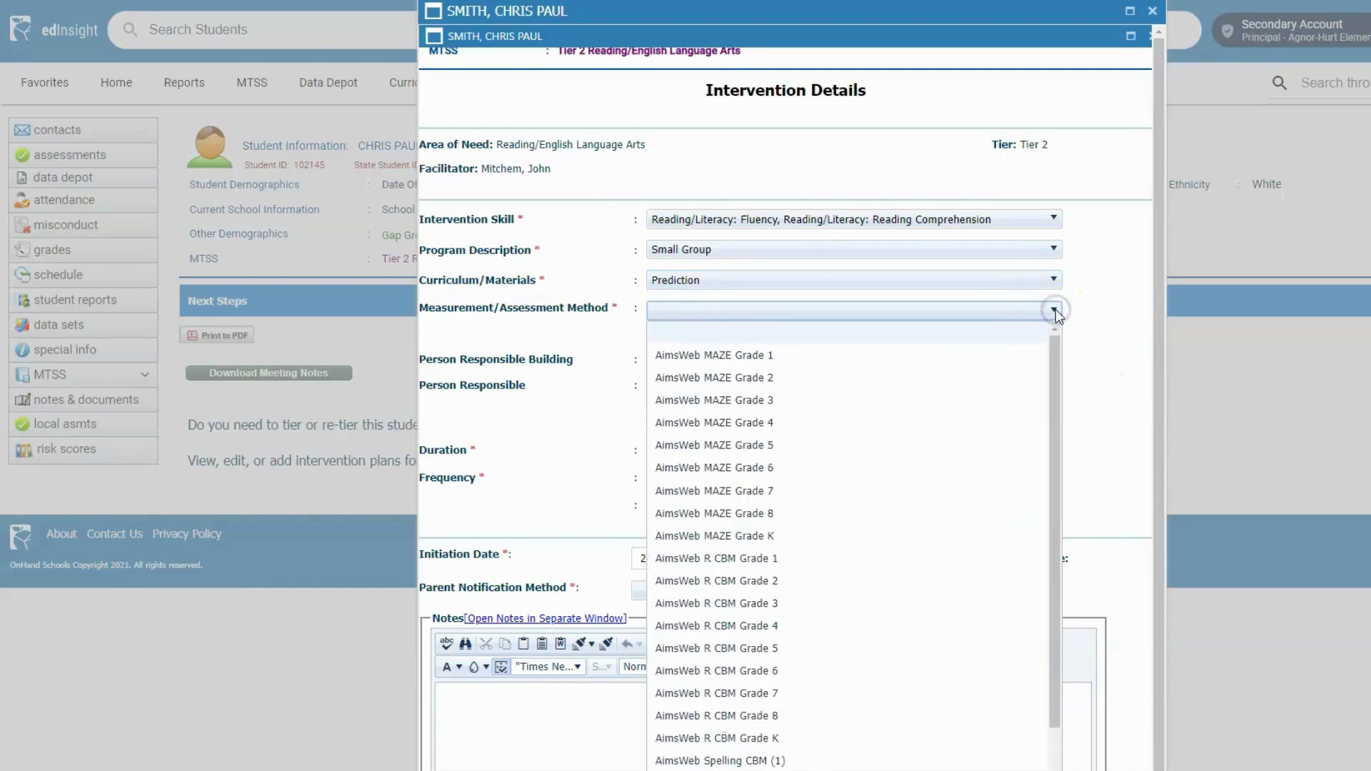
{"action": "left_click_drag", "start_coordinate": [1056, 341], "coordinate": [1046, 630]}
{"action": "left_click", "coordinate": [975, 671]}
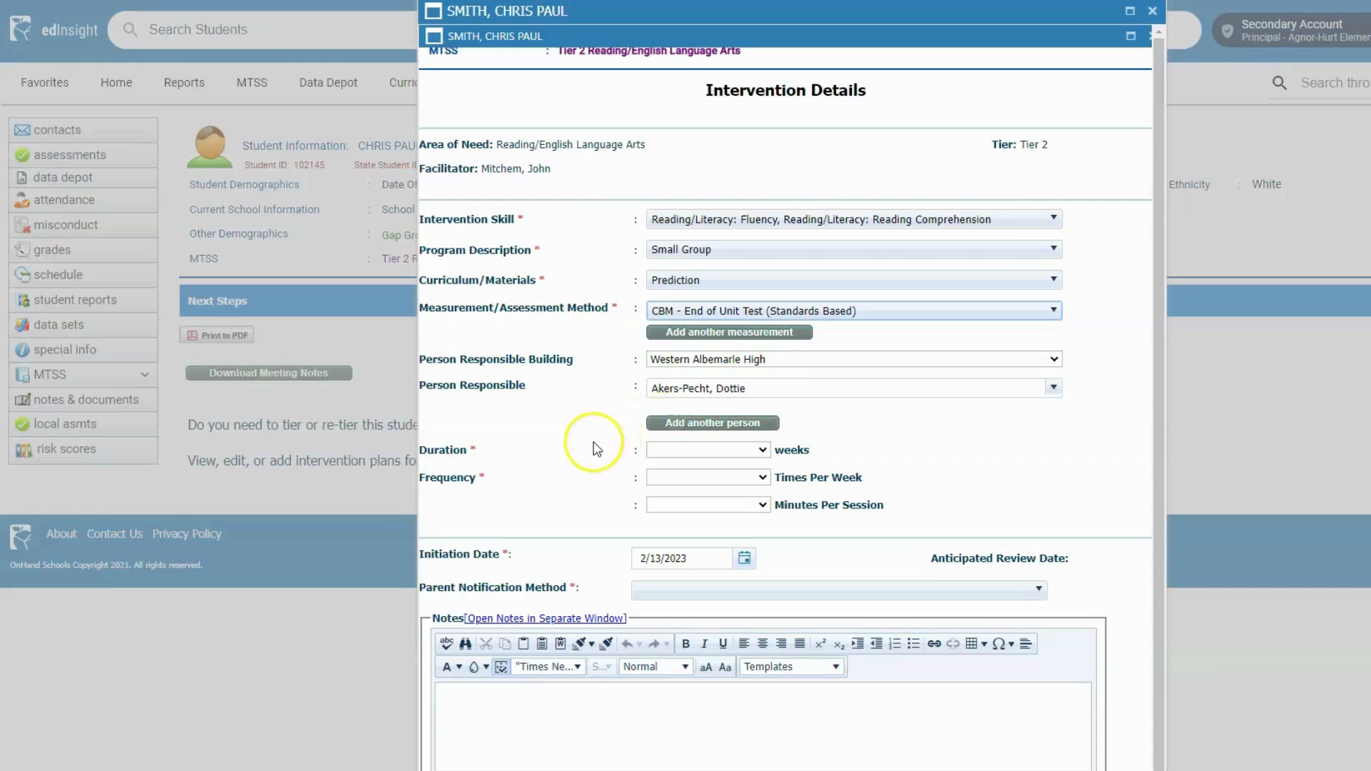
- Schedule the intervention for 9 weeks, 3 times per week, at 30 minutes per session
{"action": "scroll", "coordinate": [593, 446], "scroll_direction": "down", "scroll_amount": 1}
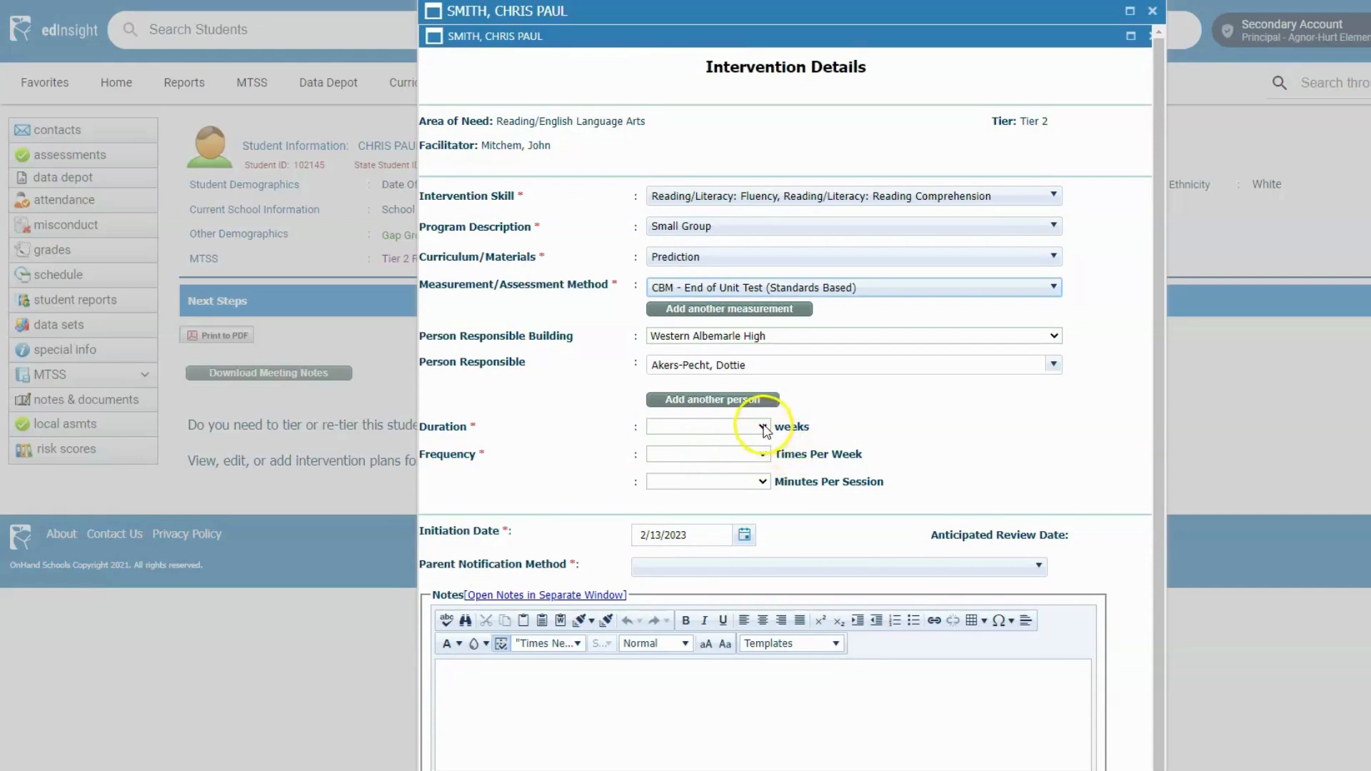
{"action": "left_click", "coordinate": [765, 428]}
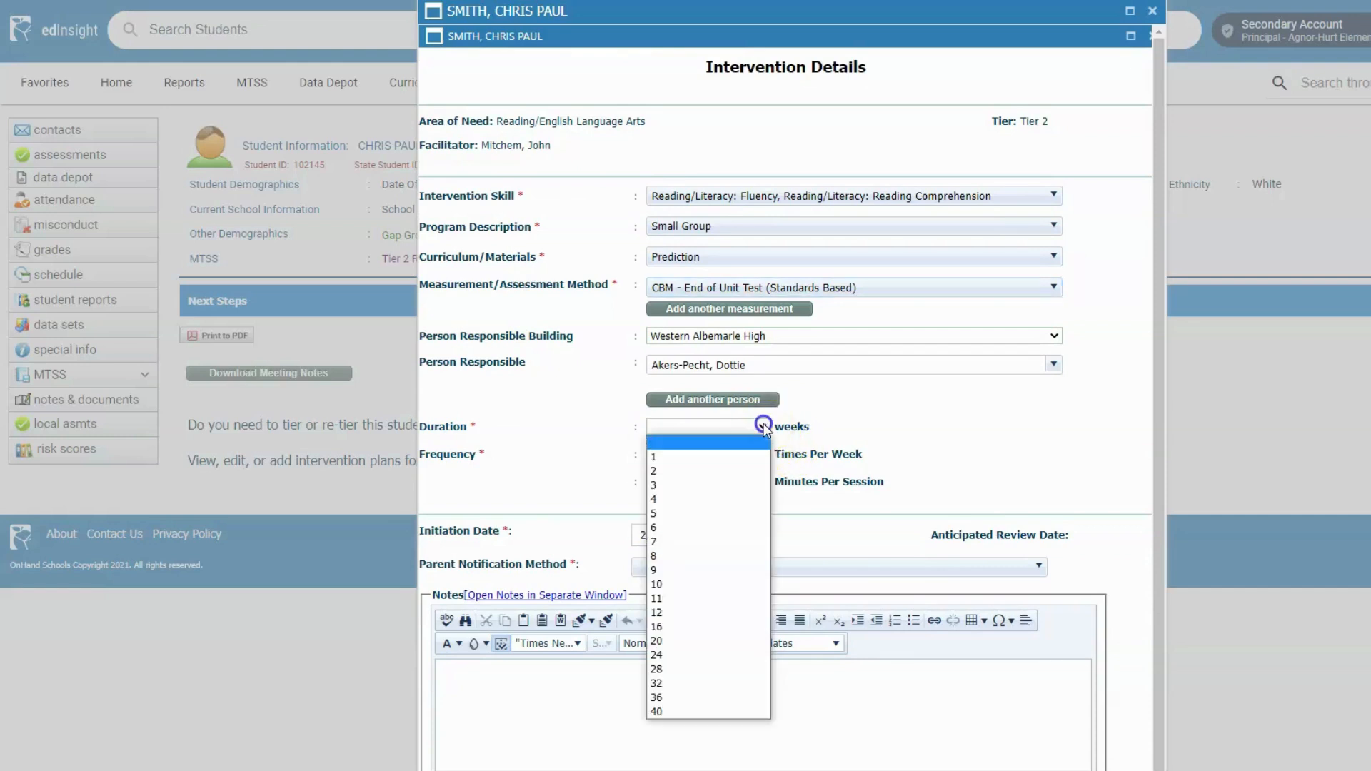
{"action": "left_click", "coordinate": [738, 571]}
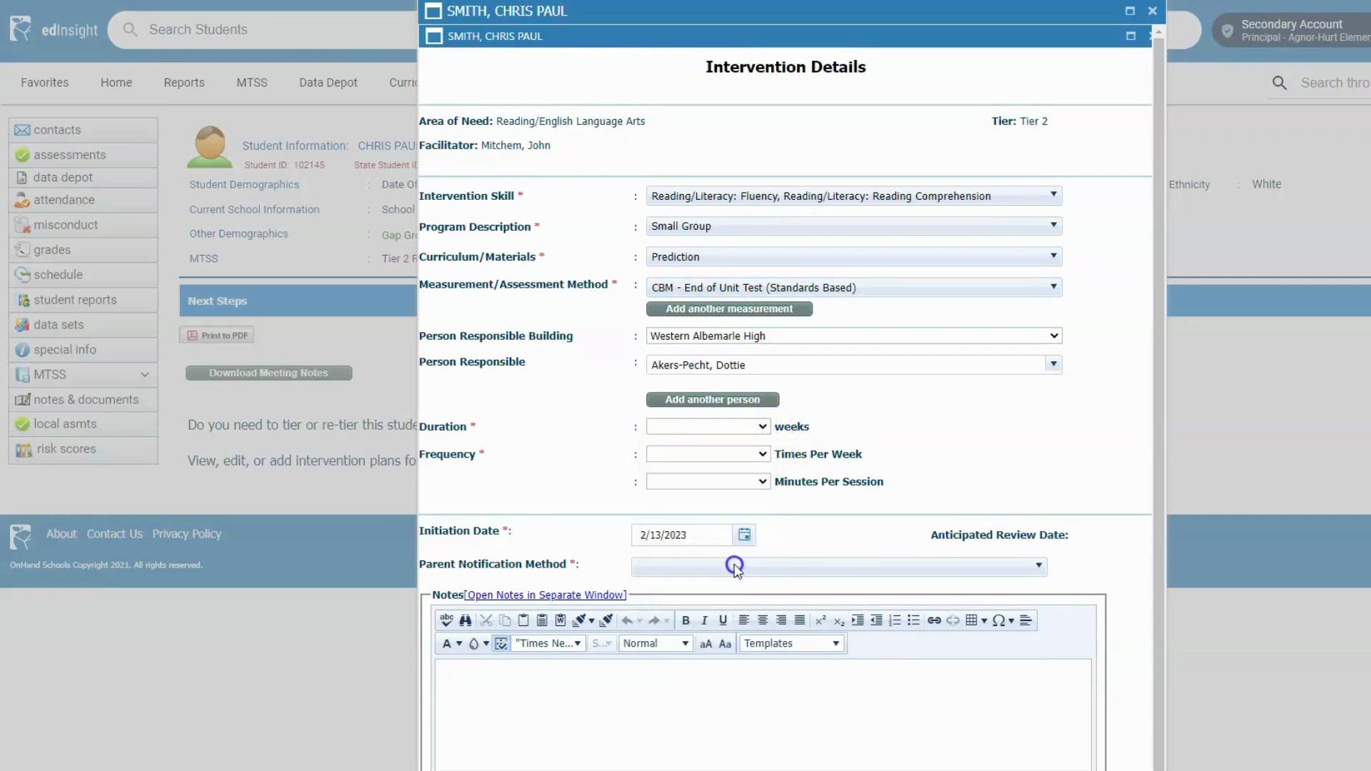
{"action": "left_click", "coordinate": [763, 455]}
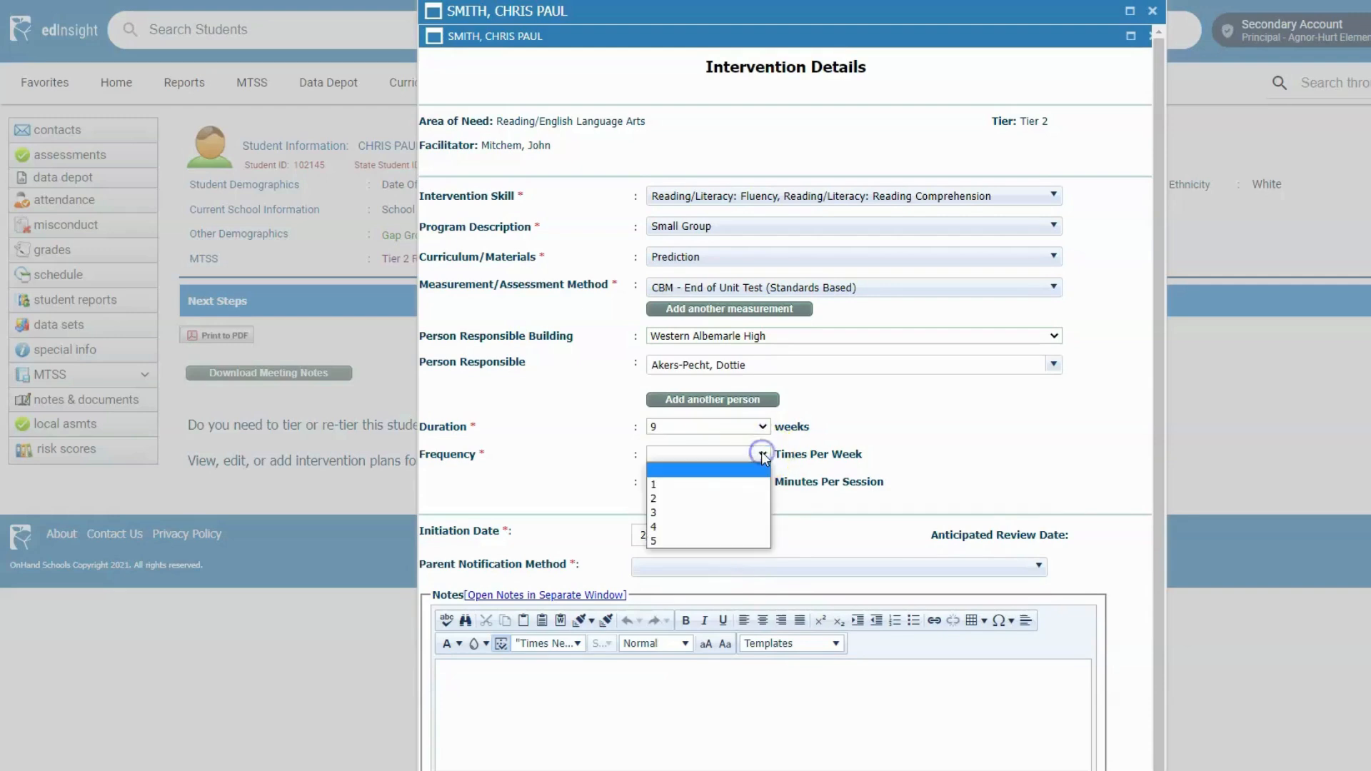
{"action": "left_click", "coordinate": [735, 508]}
{"action": "scroll", "coordinate": [790, 526], "scroll_direction": "down", "scroll_amount": 5}
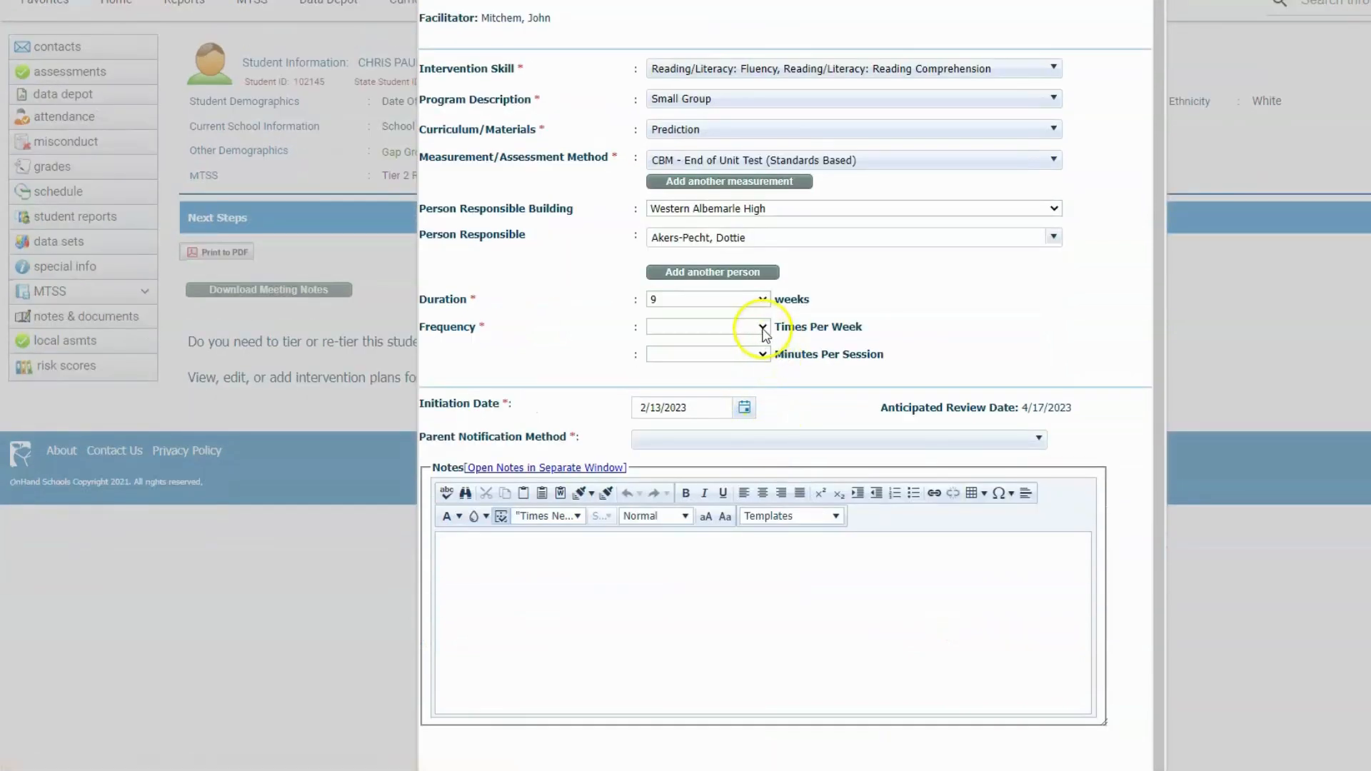
{"action": "left_click", "coordinate": [762, 327]}
{"action": "left_click", "coordinate": [749, 386]}
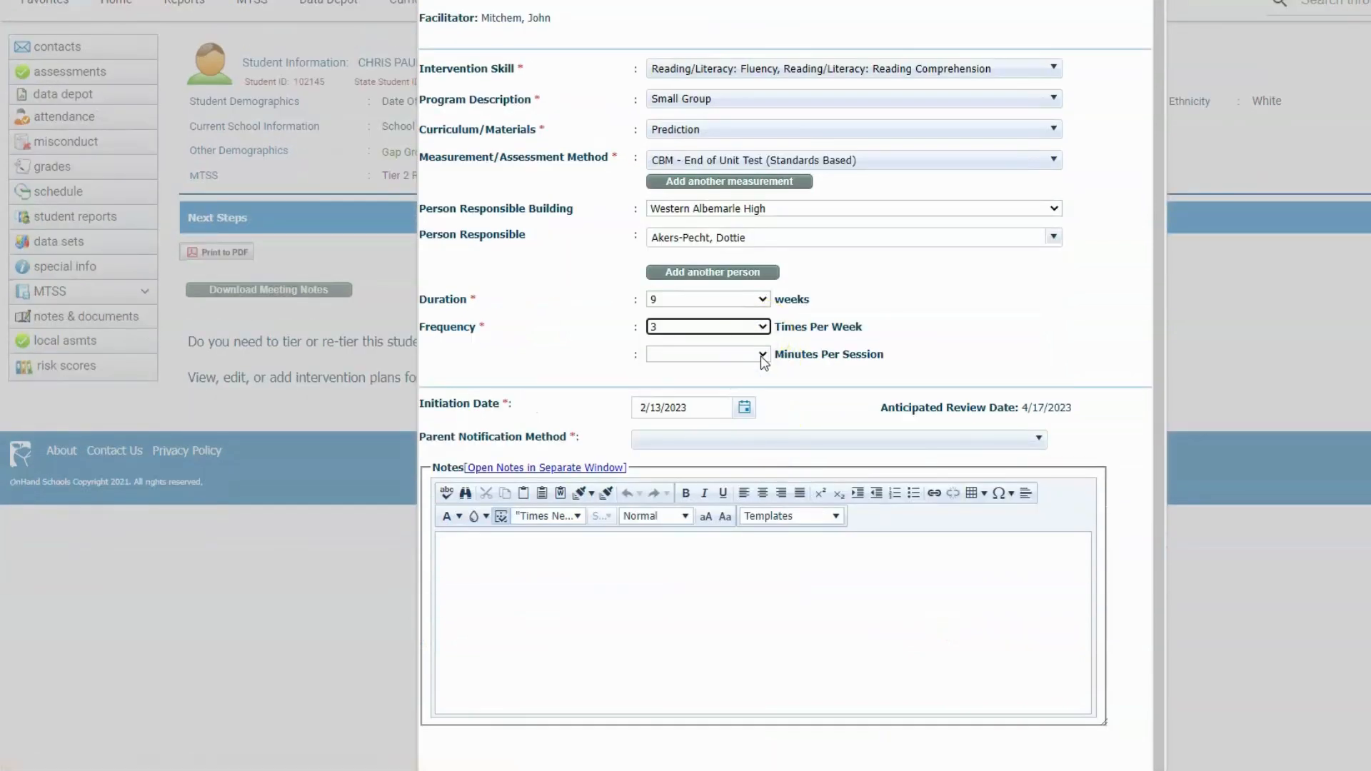
{"action": "left_click", "coordinate": [762, 357]}
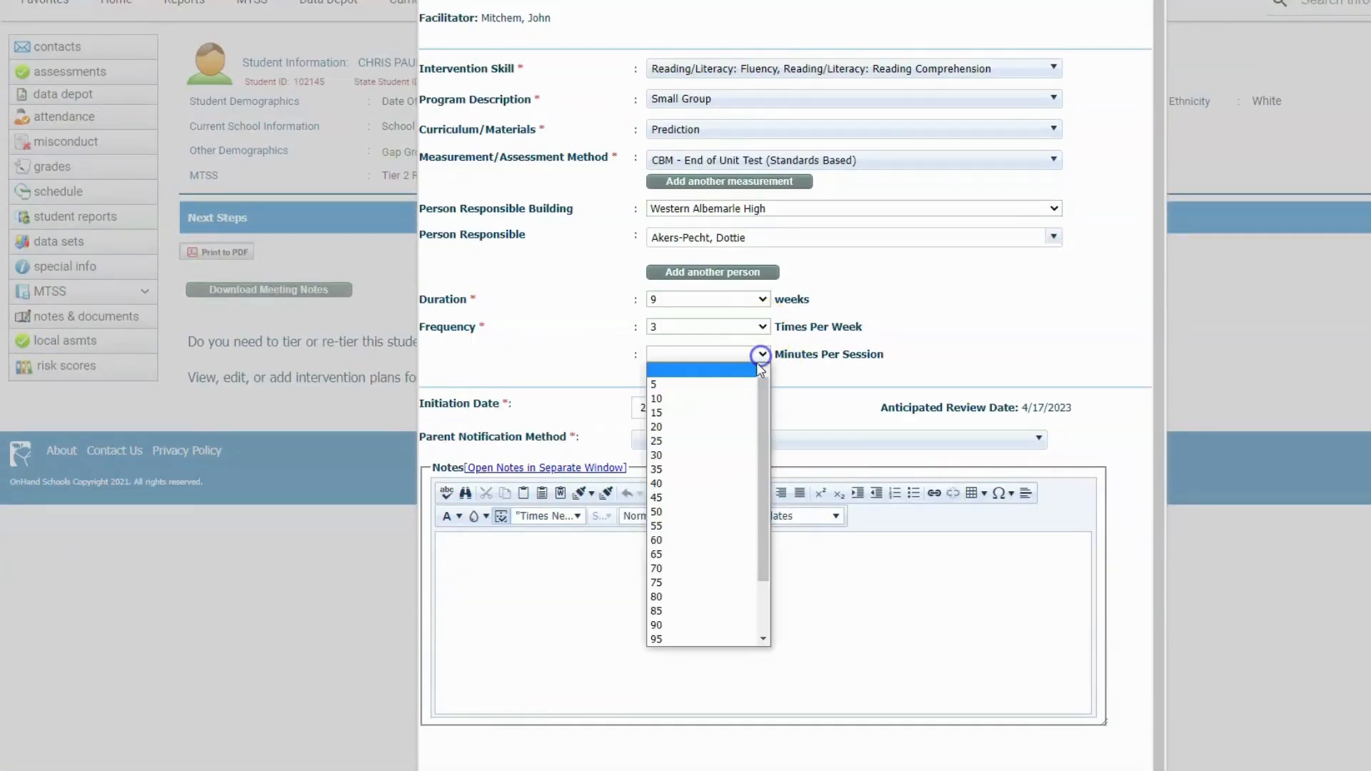
{"action": "left_click", "coordinate": [727, 452]}
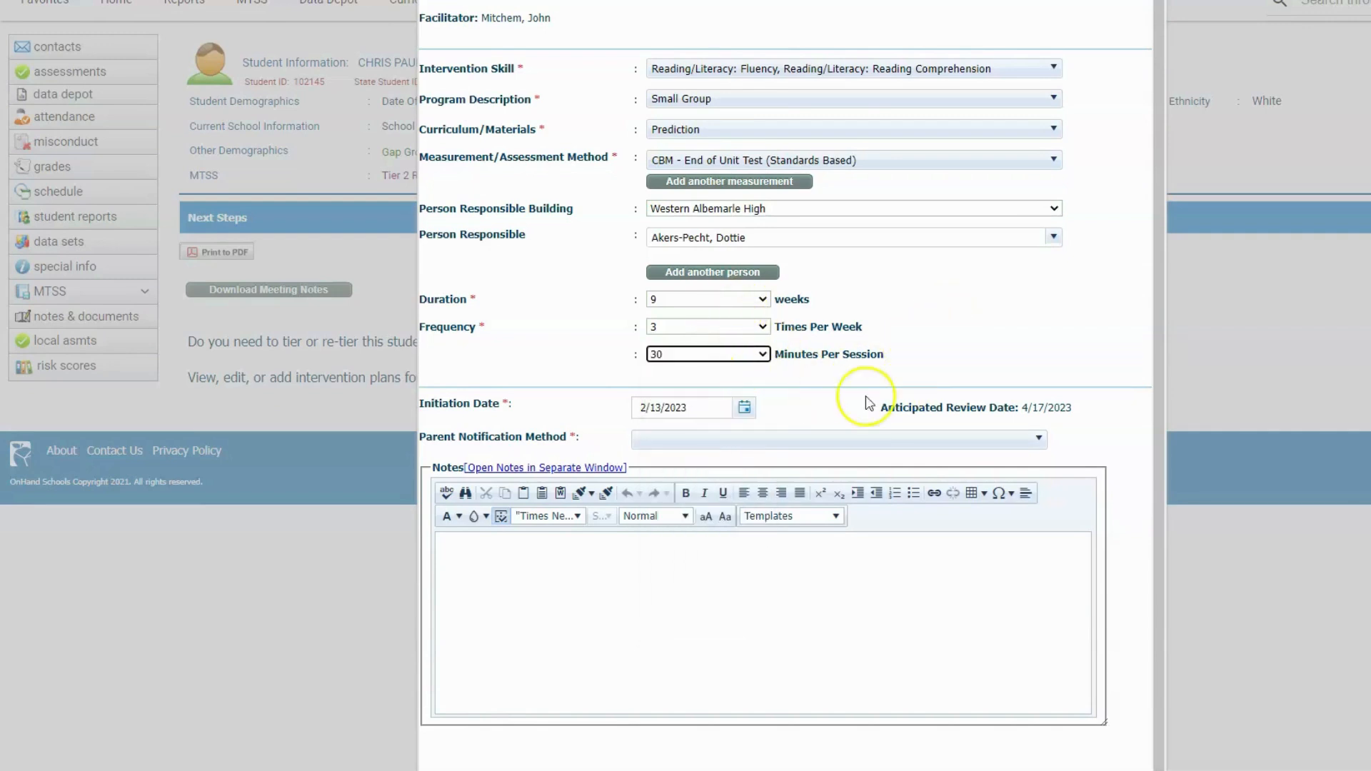
- Set the intervention's parent notification method to Conference
{"action": "left_click", "coordinate": [1040, 440]}
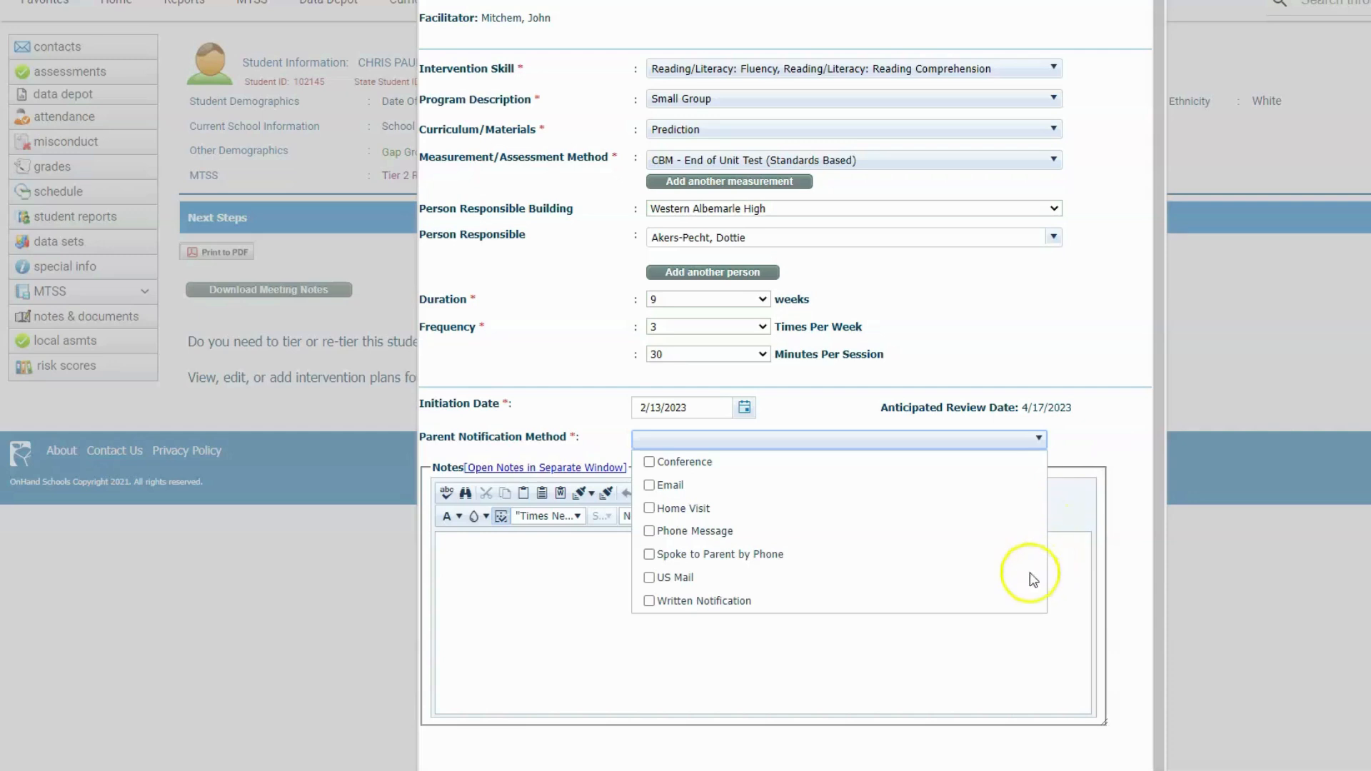
{"action": "left_click", "coordinate": [650, 462]}
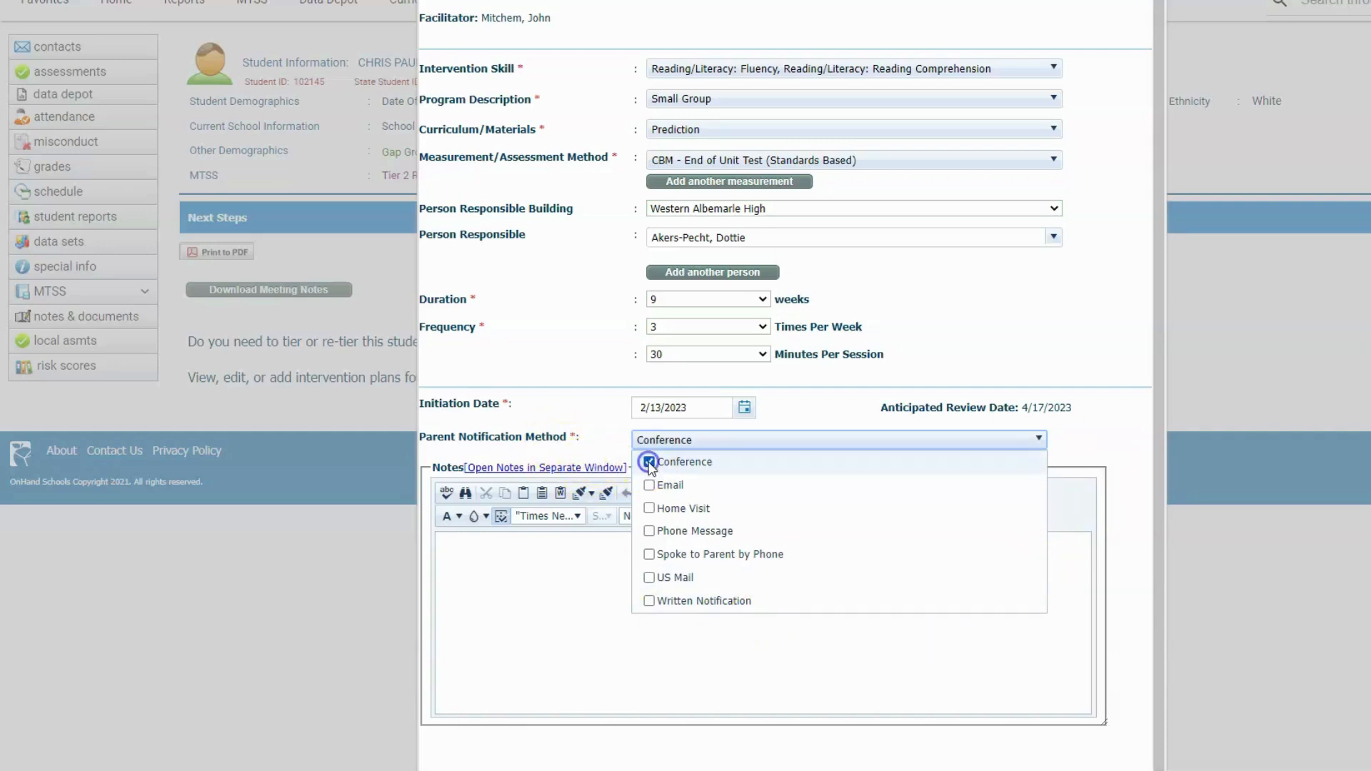
{"action": "left_click", "coordinate": [528, 654]}
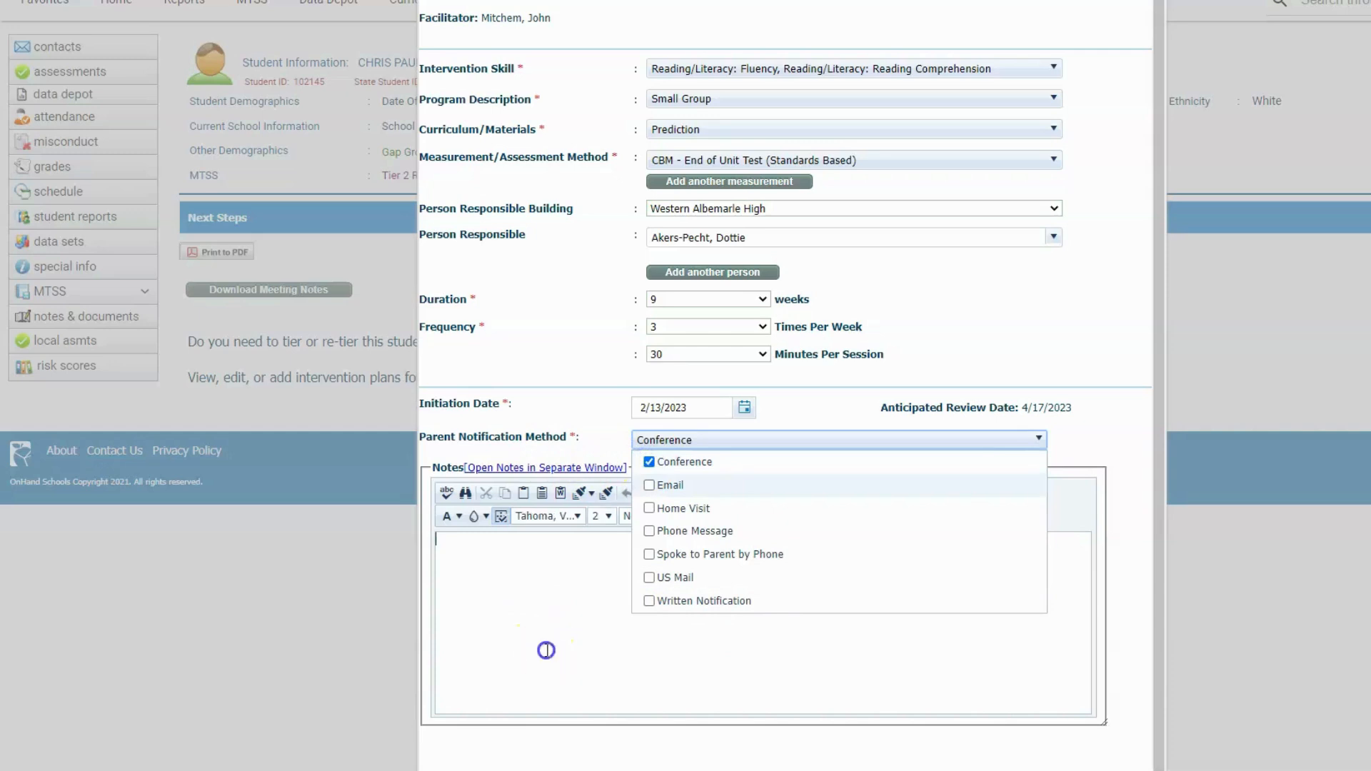
- Check which templates are available for the intervention plan's notes, without inserting one
{"action": "left_click", "coordinate": [1132, 536]}
{"action": "left_click", "coordinate": [857, 594]}
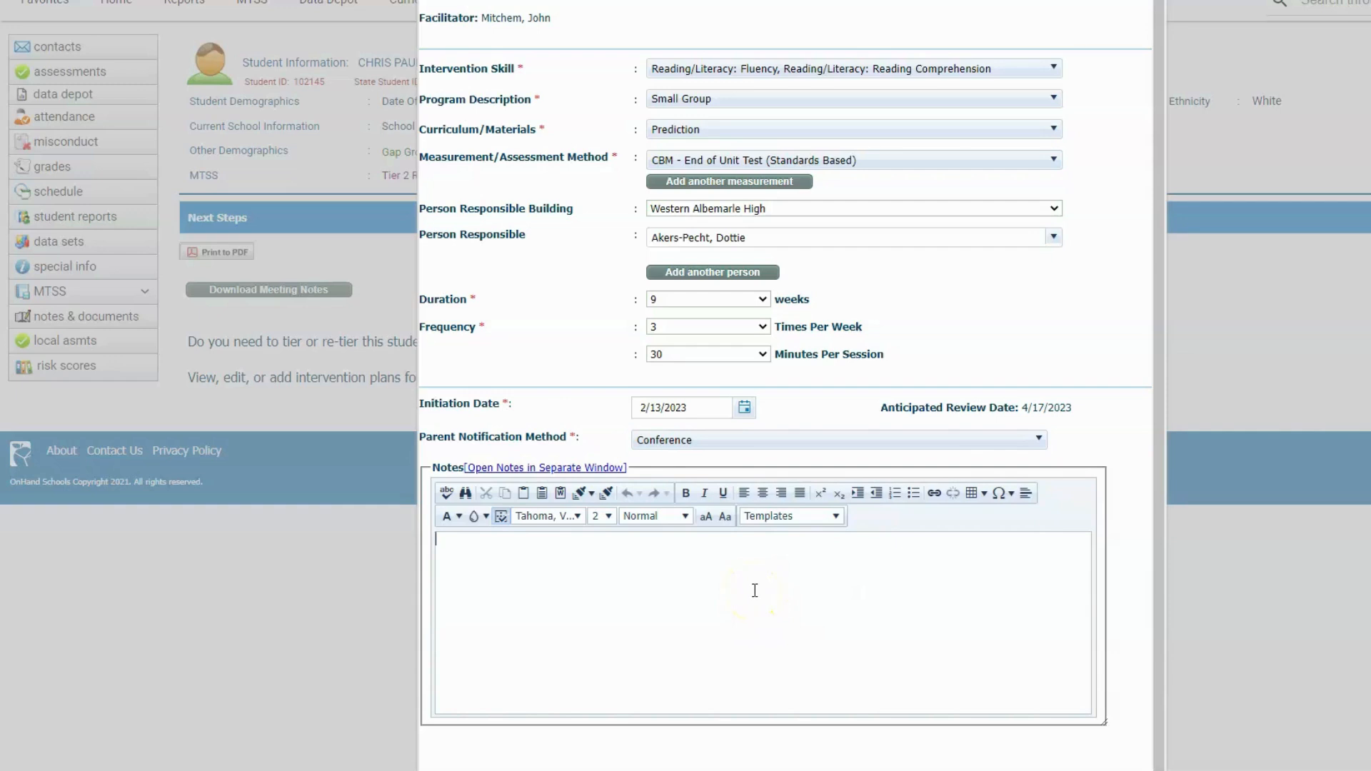
{"action": "left_click", "coordinate": [824, 537]}
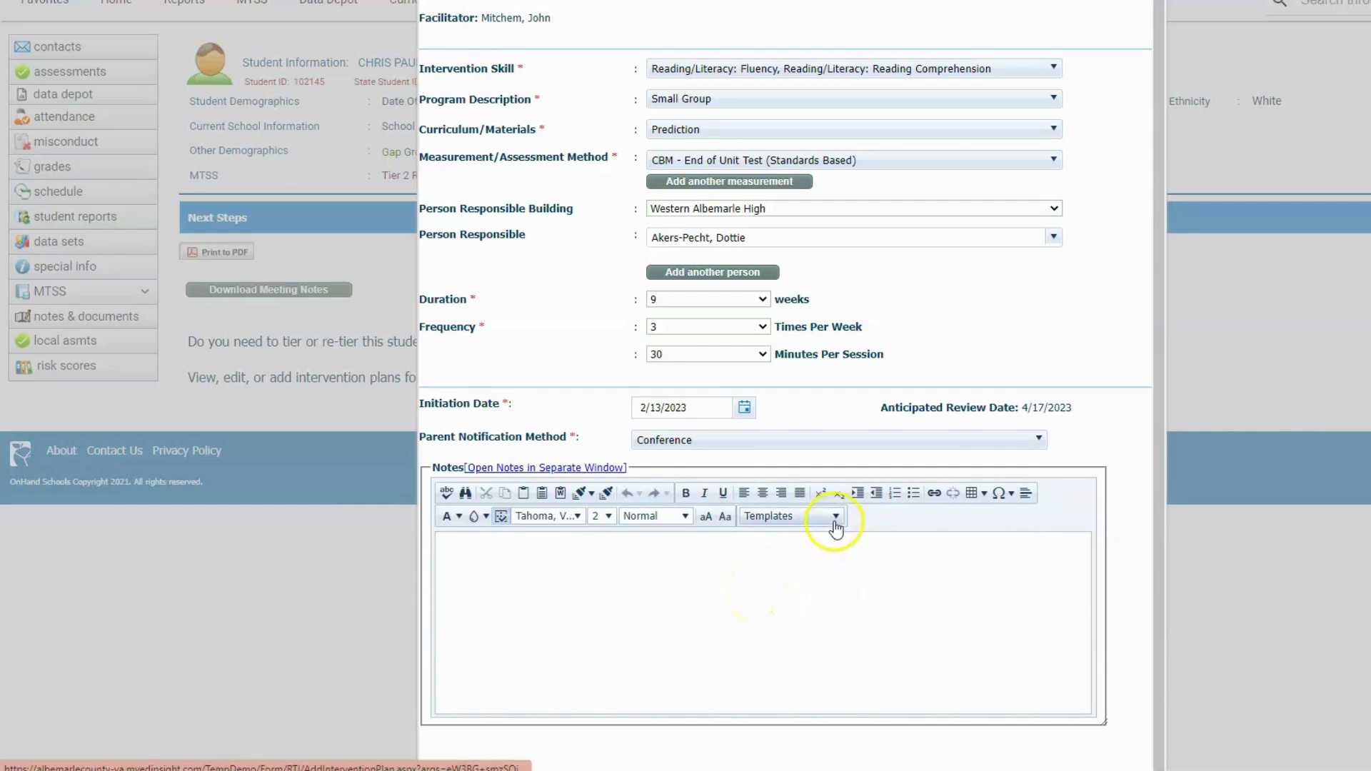
{"action": "left_click", "coordinate": [836, 521]}
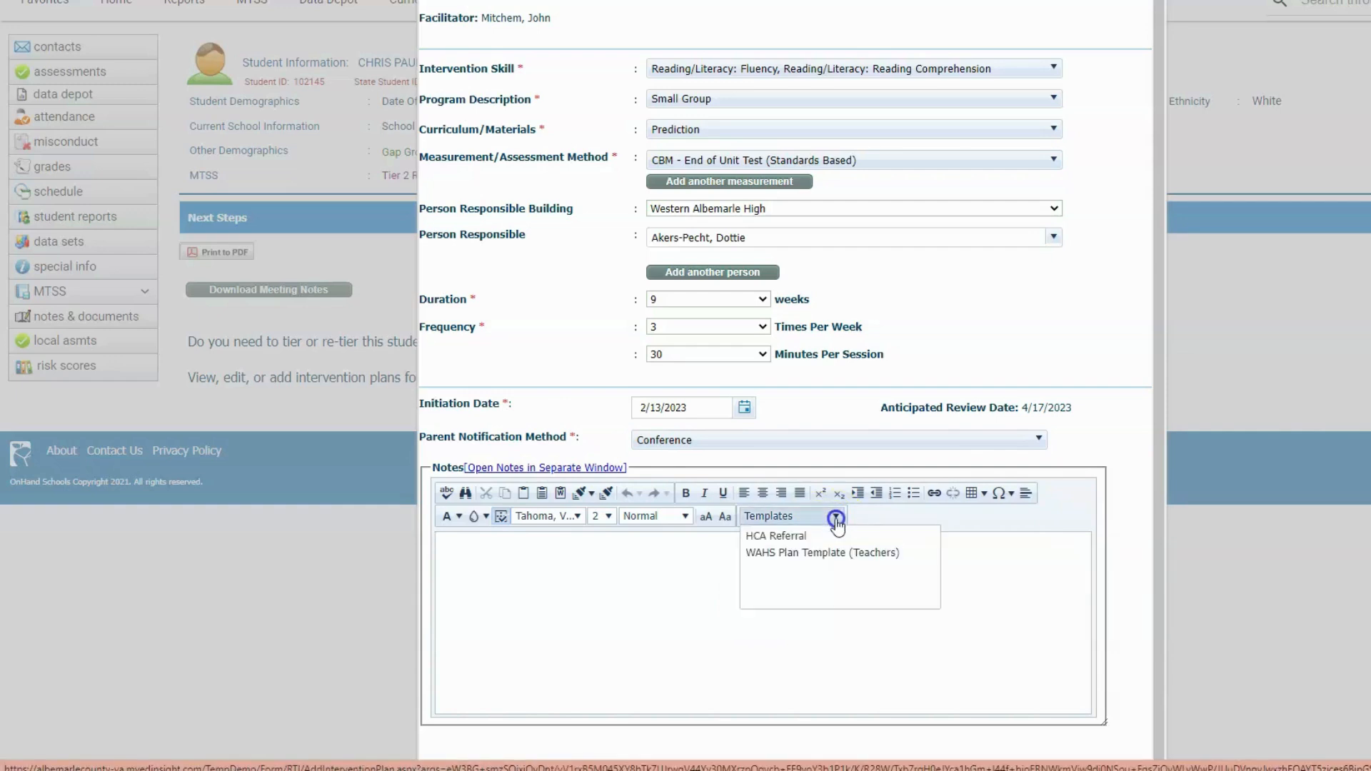
{"action": "left_click", "coordinate": [836, 520]}
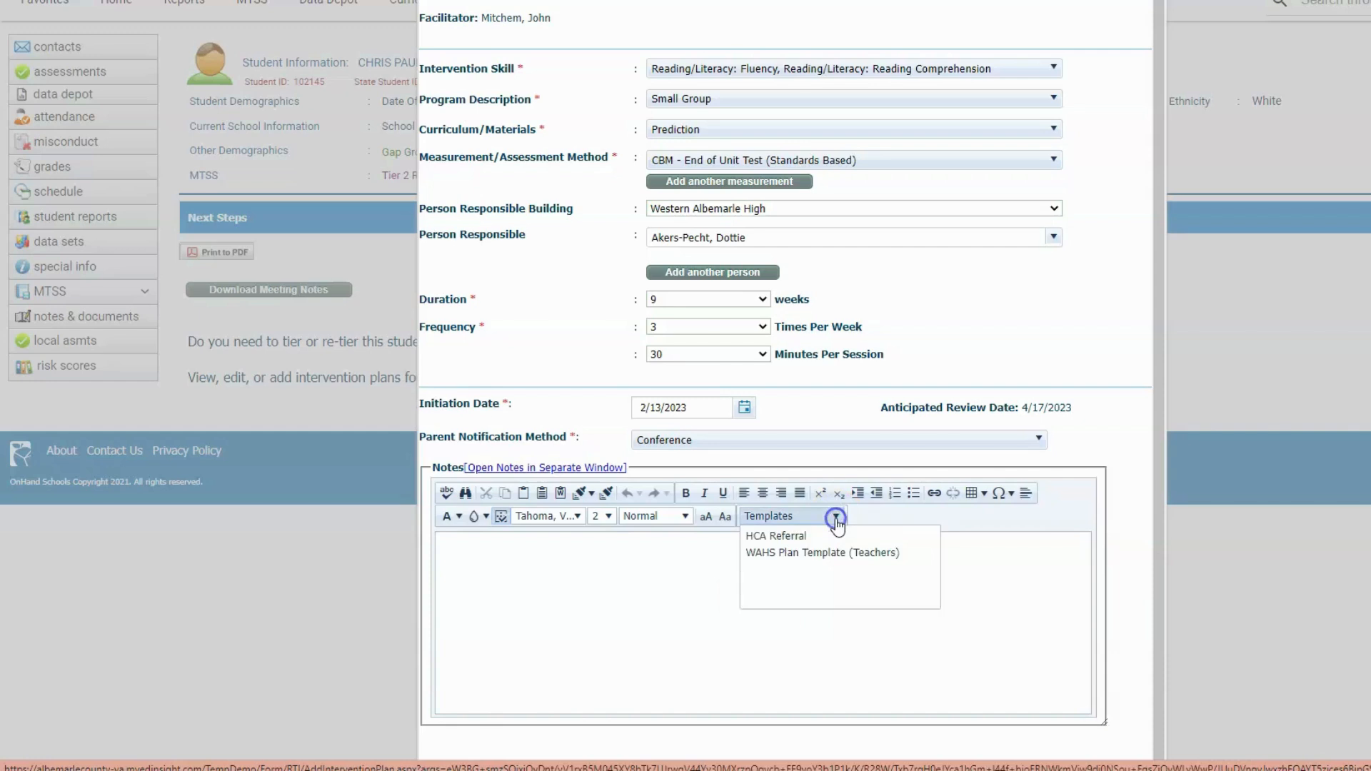
{"action": "left_click", "coordinate": [971, 588]}
- Save and submit the intervention plan, and close the MTSS Student Summary
{"action": "scroll", "coordinate": [978, 607], "scroll_direction": "down", "scroll_amount": 1}
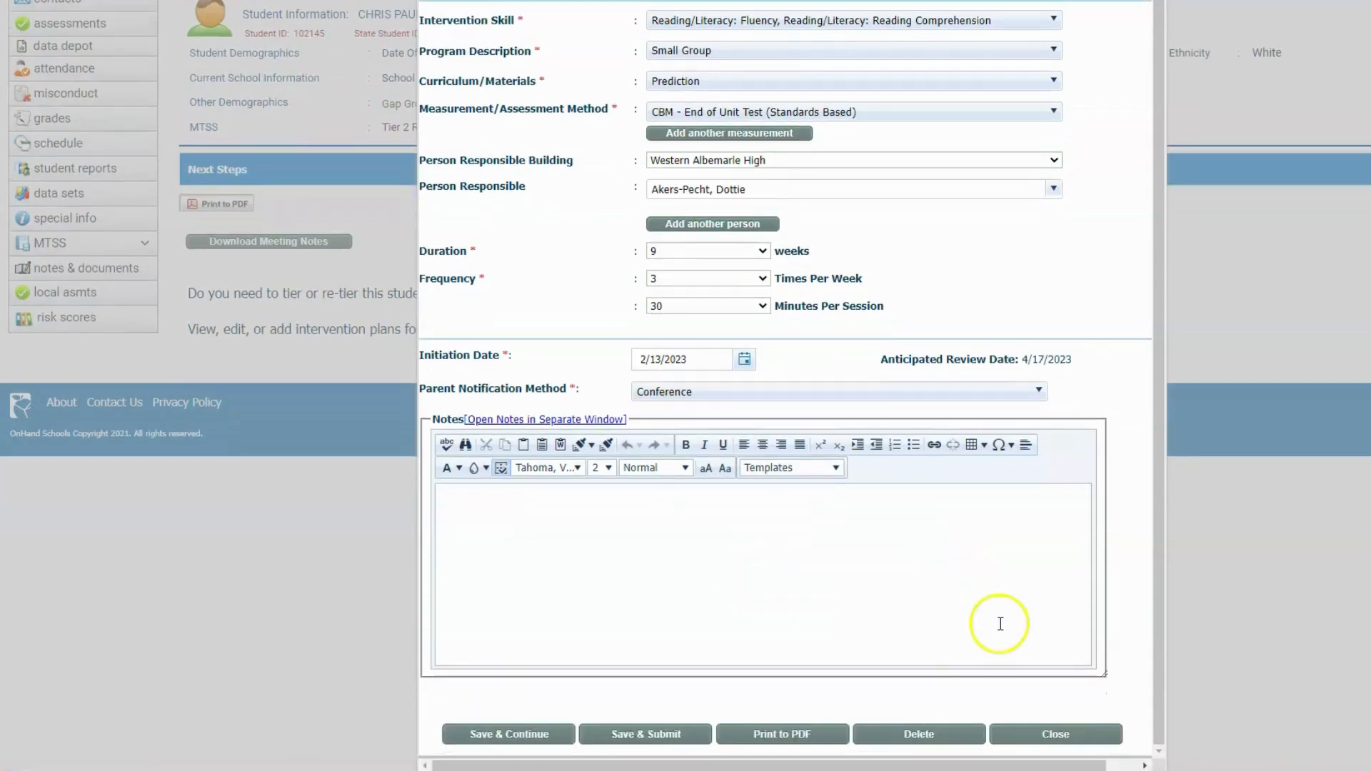
{"action": "left_click", "coordinate": [640, 736]}
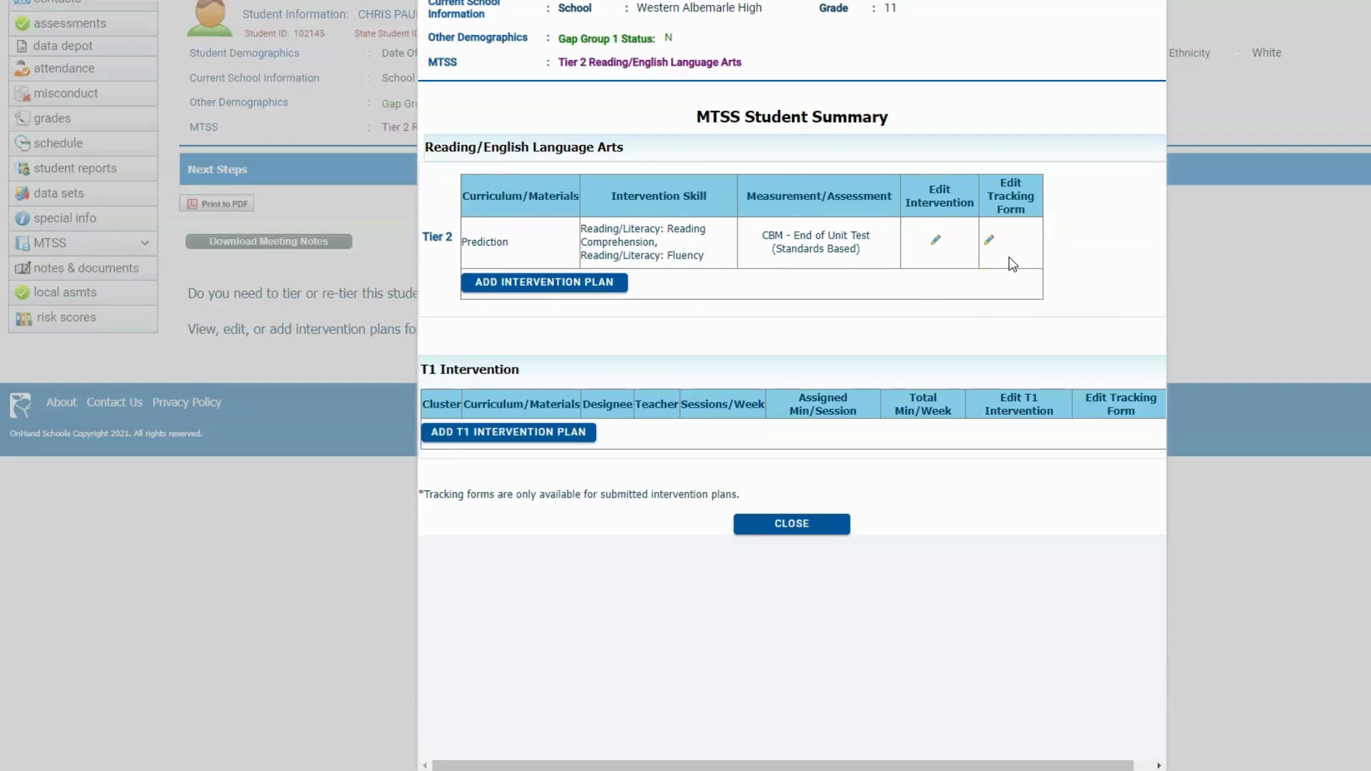
{"action": "left_click", "coordinate": [785, 525]}
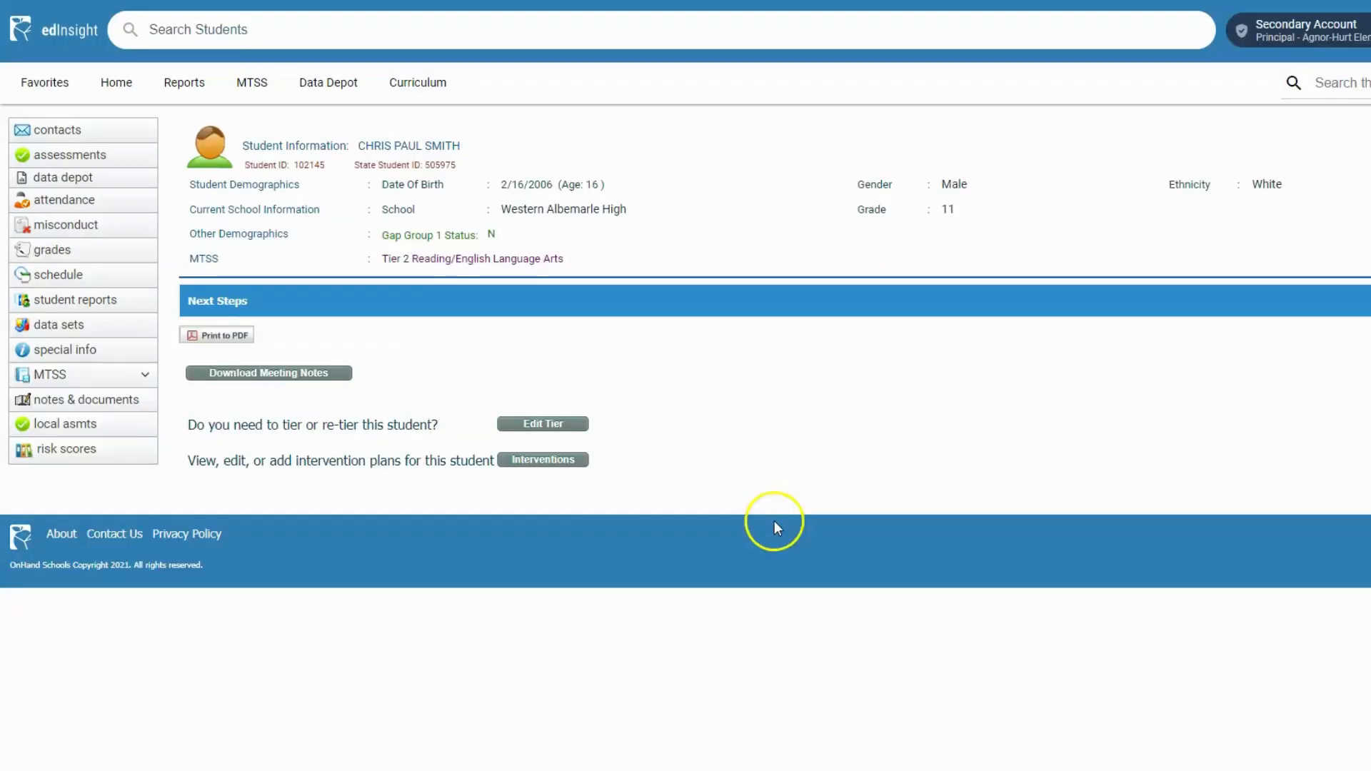